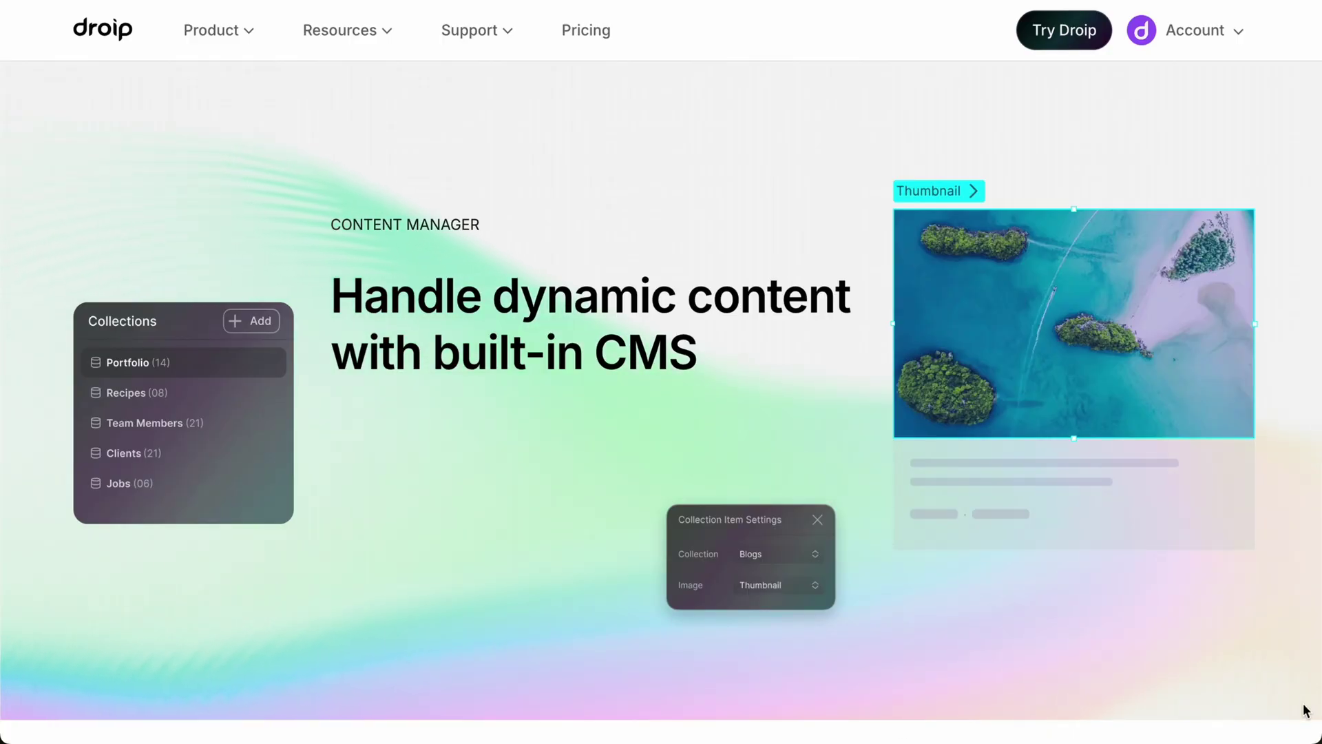
- Scroll the Content Manager feature page down to the Blog posts, Teams, Jobs and Listings examples
scroll(1304, 709, "down", 10)
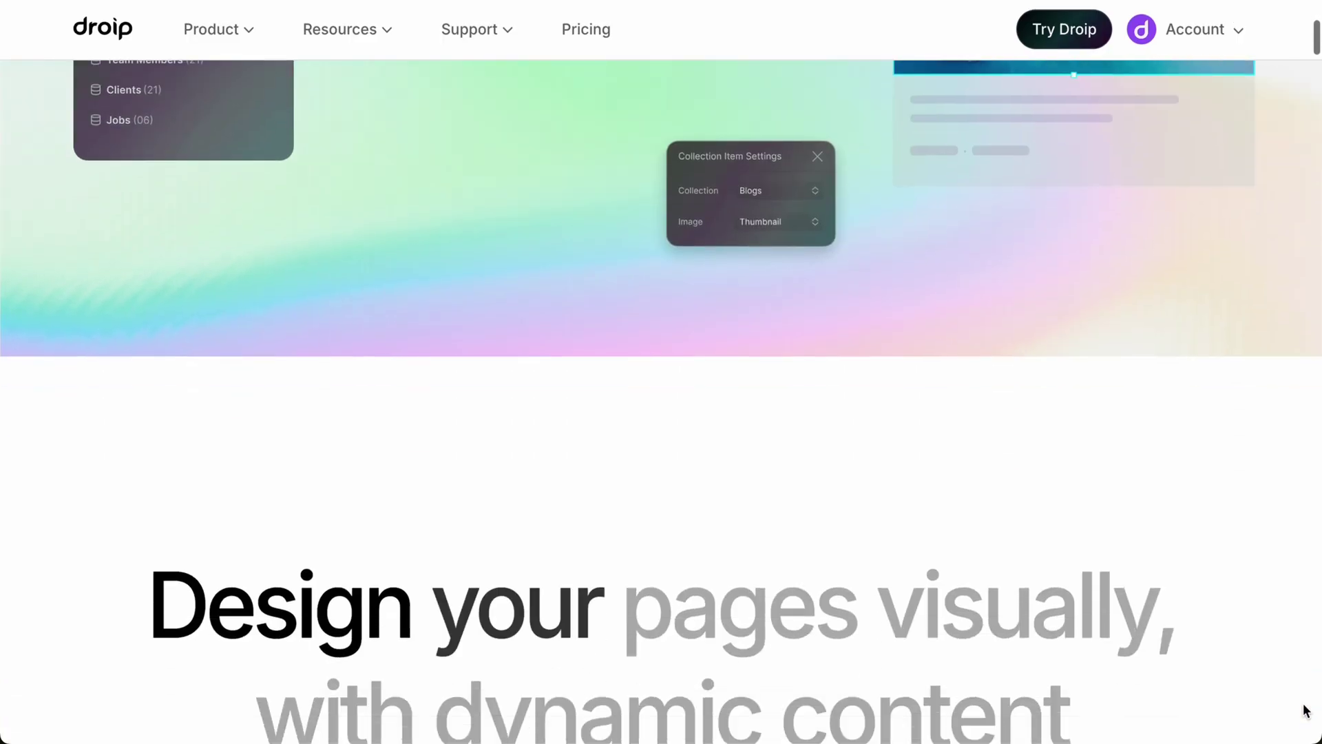
scroll(1303, 710, "down", 6)
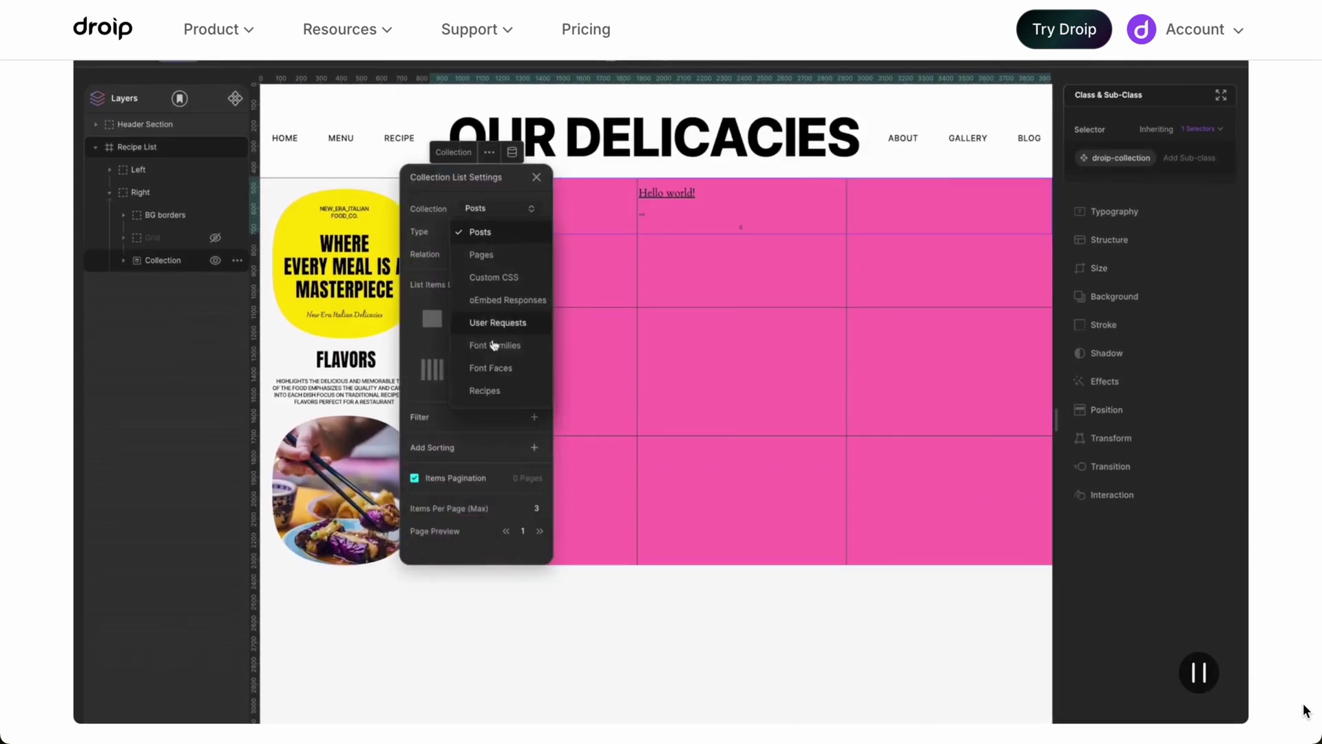
scroll(1304, 709, "down", 10)
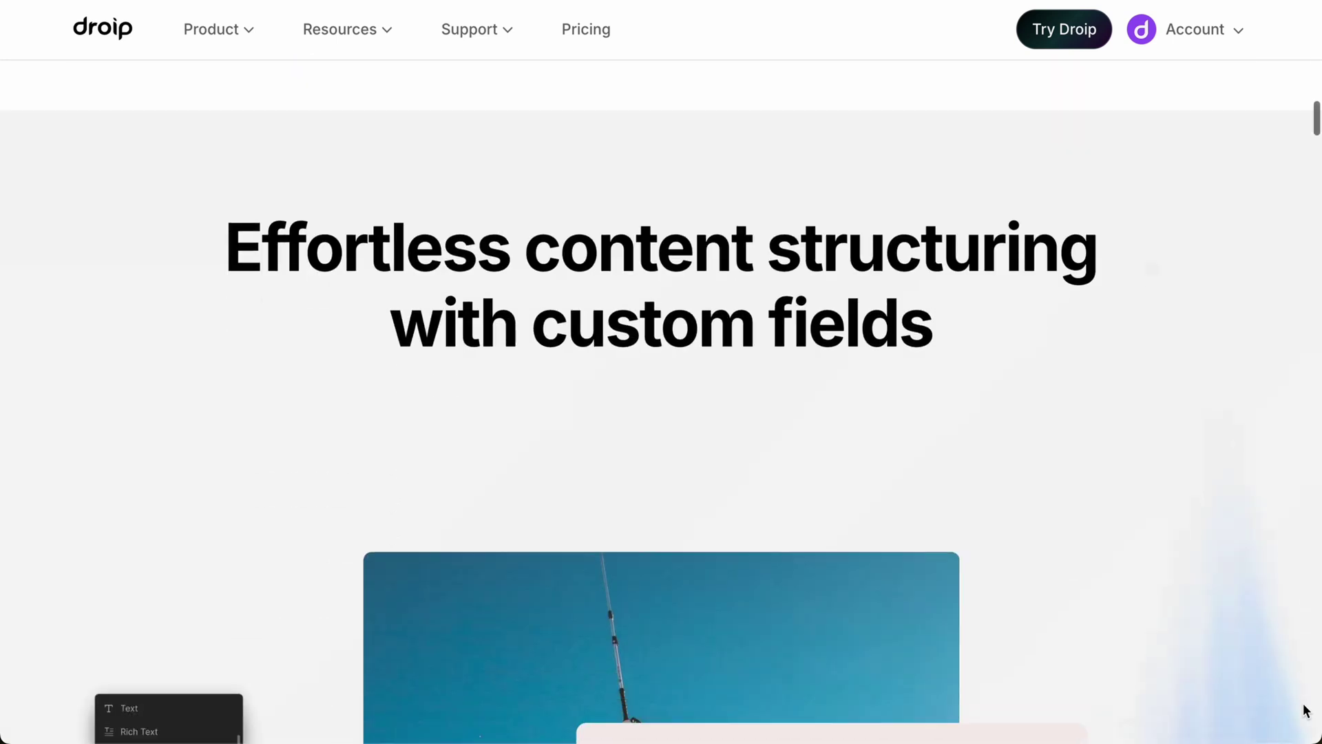
scroll(1304, 709, "down", 10)
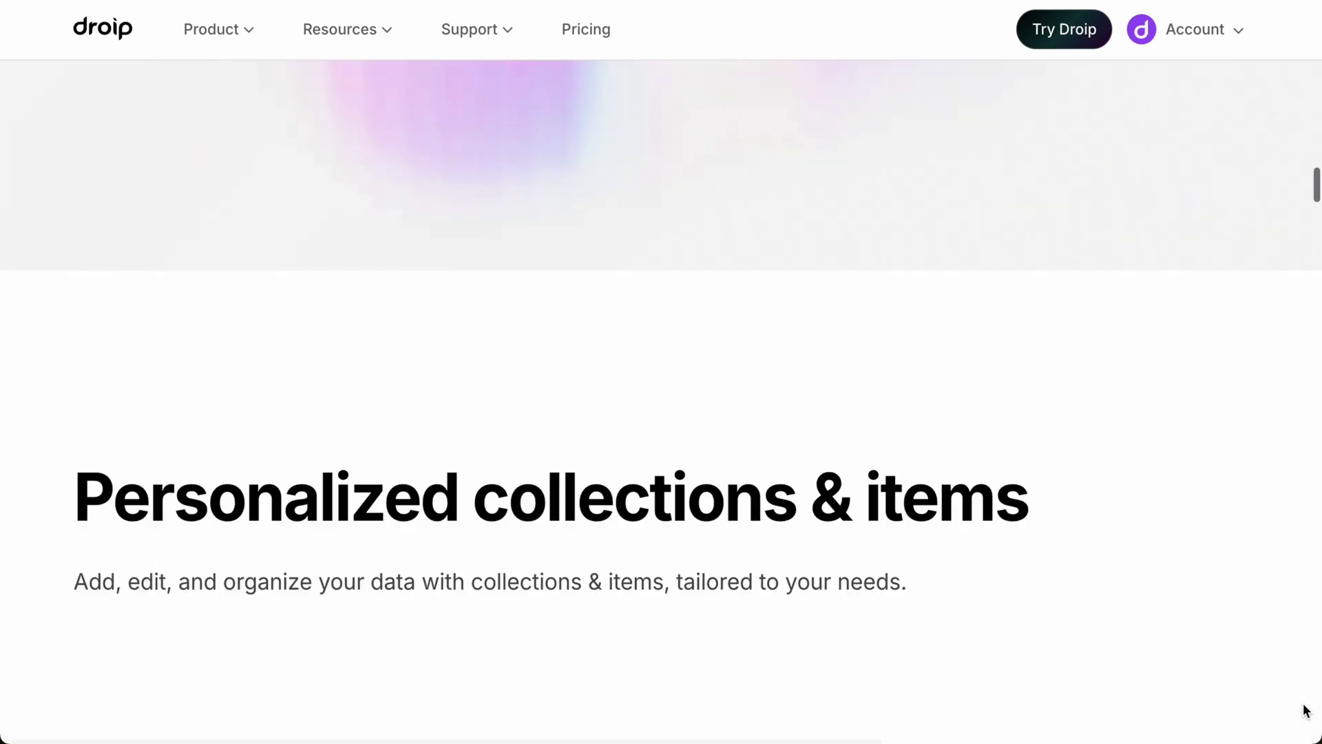
scroll(1304, 710, "down", 10)
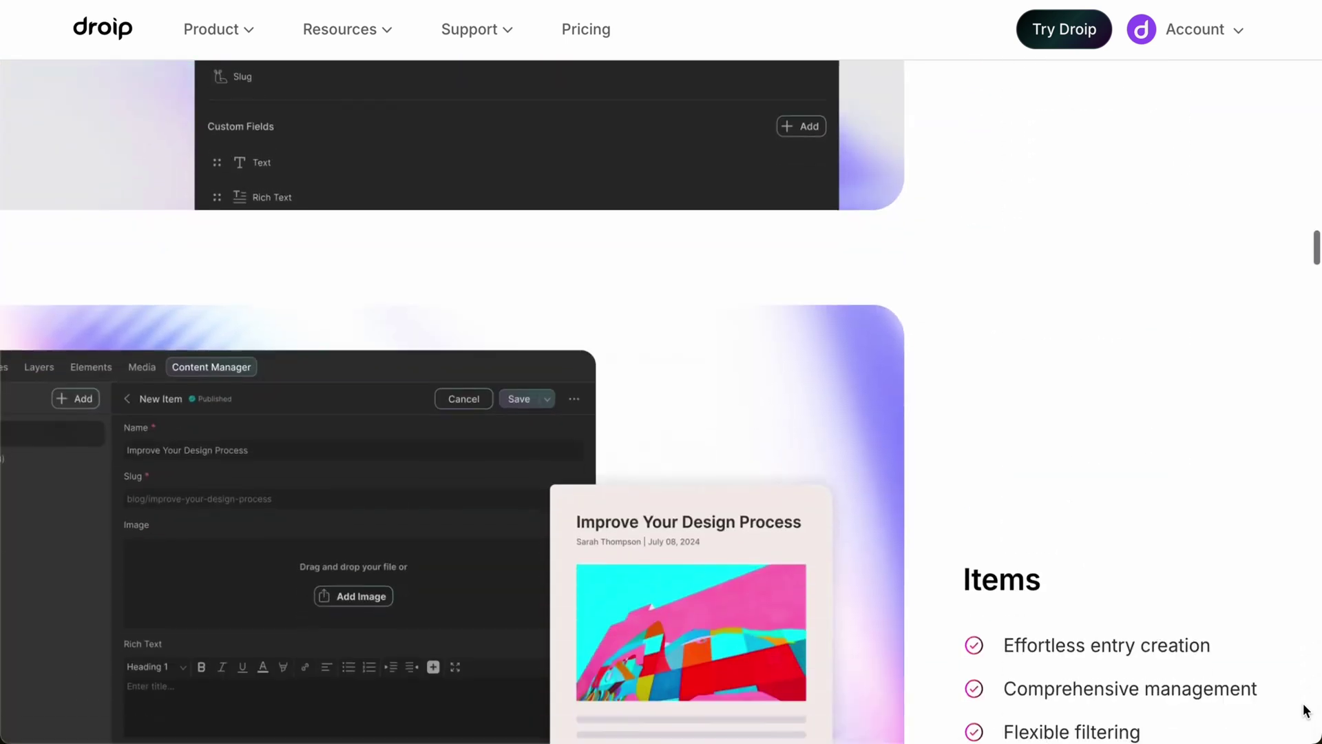
scroll(1304, 709, "down", 10)
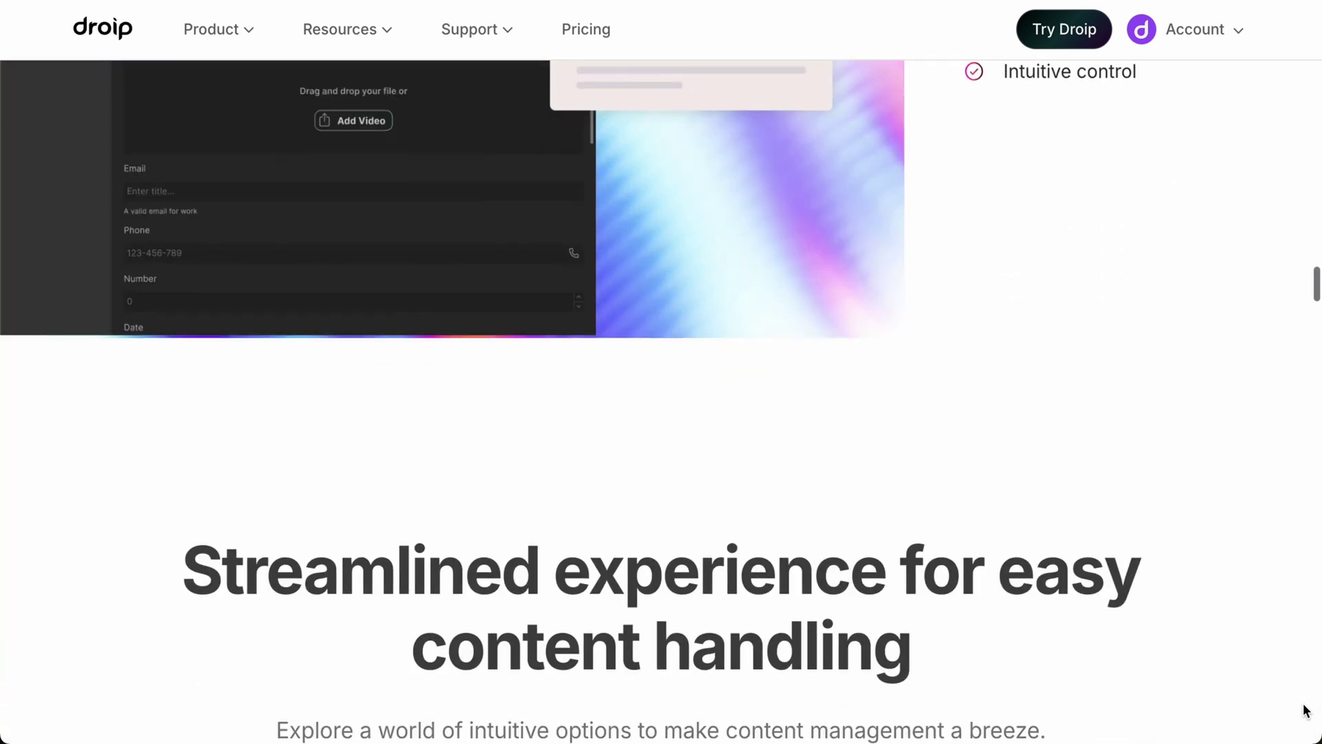
scroll(1306, 711, "down", 10)
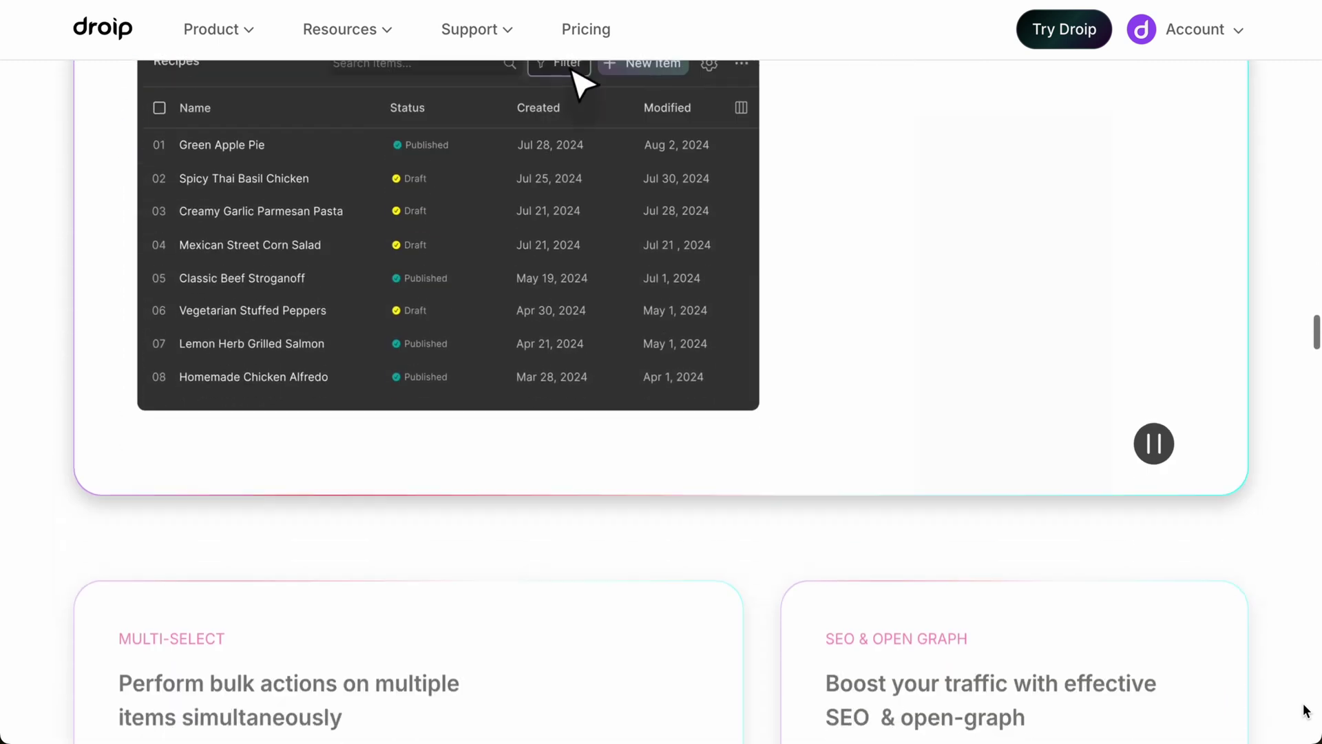
scroll(1306, 710, "down", 10)
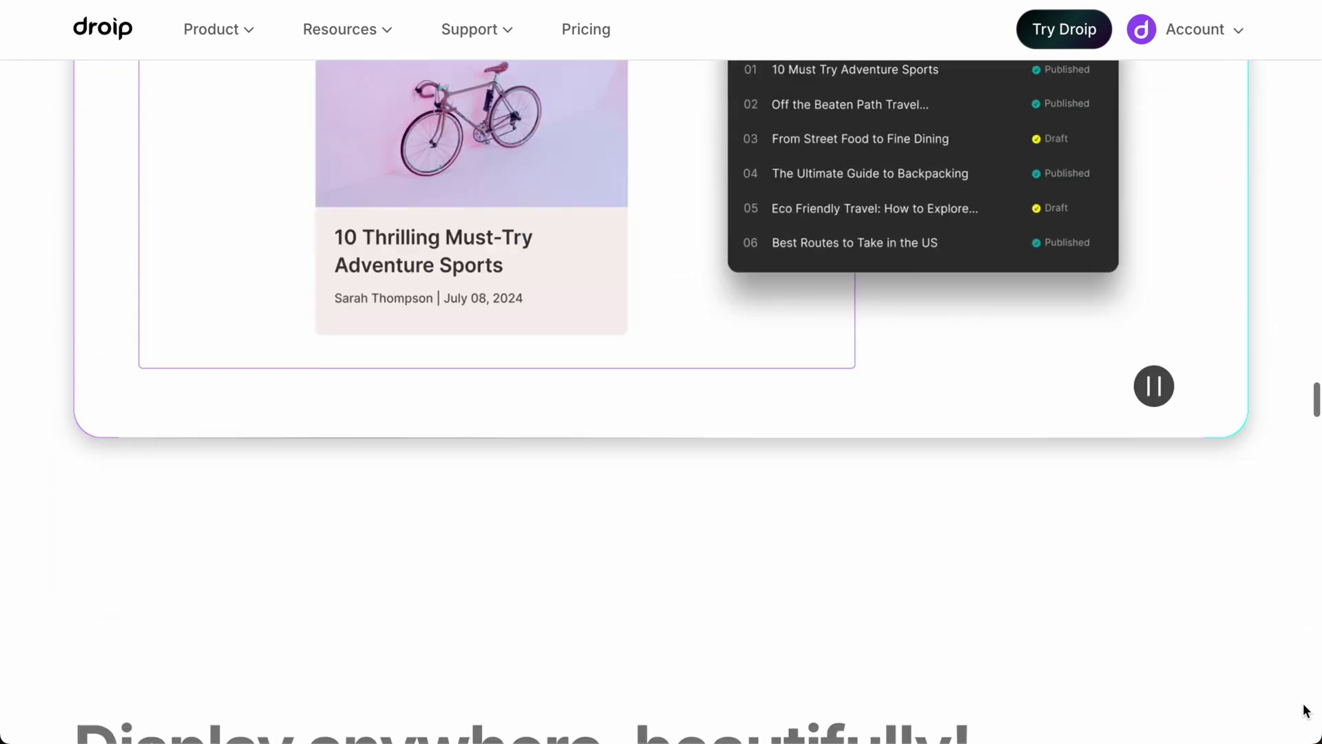
scroll(1306, 711, "down", 10)
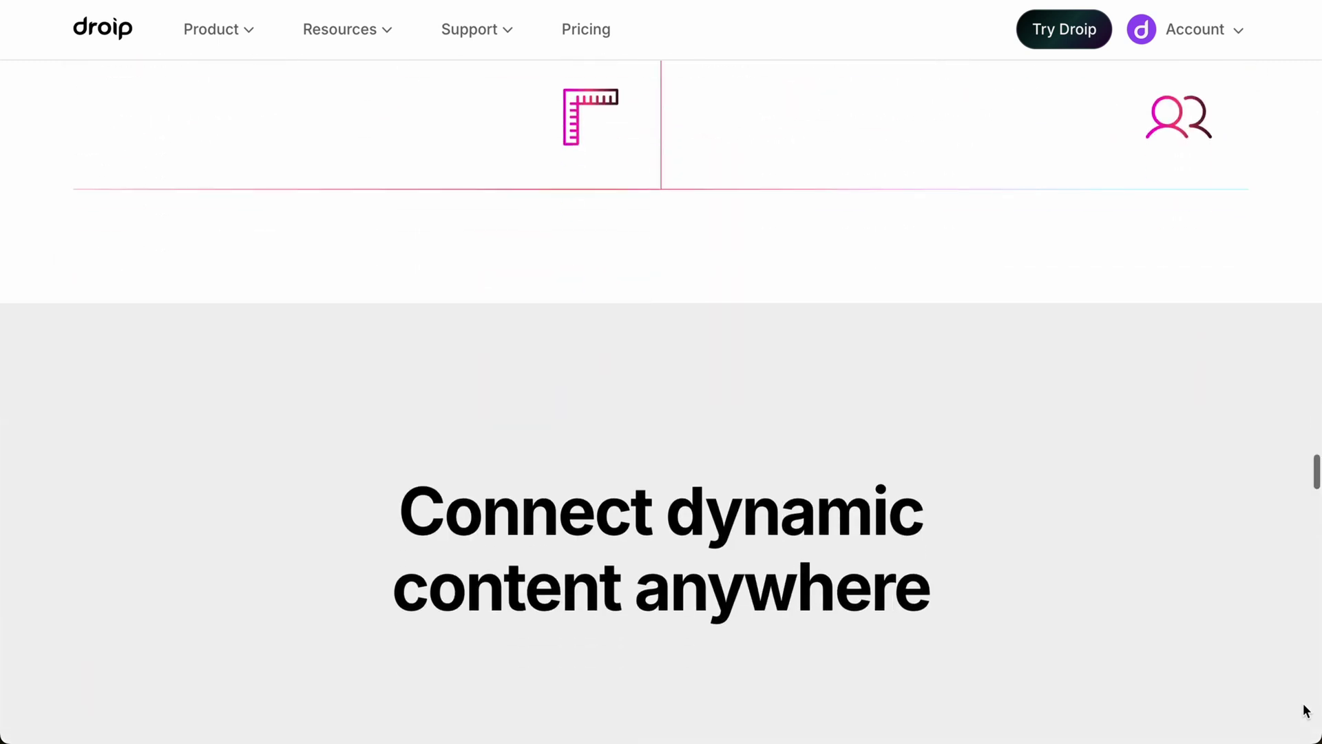
scroll(1306, 711, "down", 10)
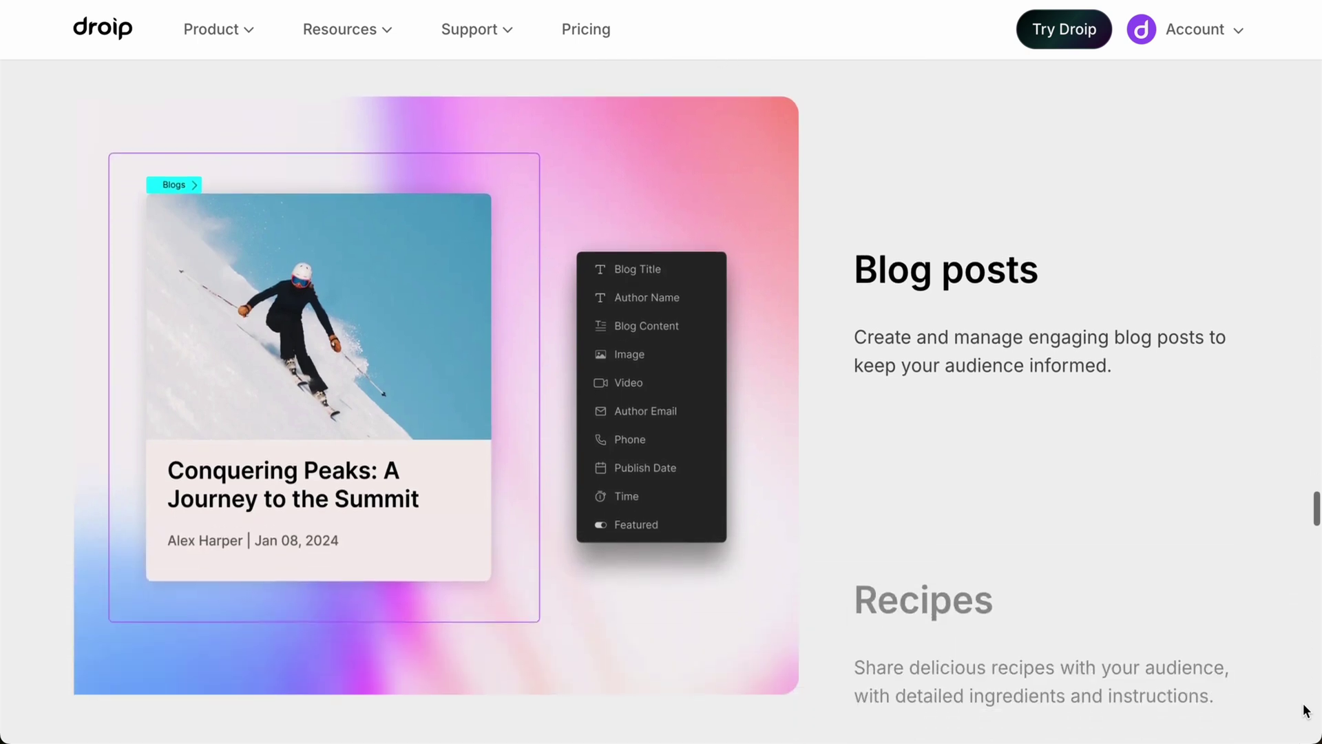
scroll(1306, 711, "down", 5)
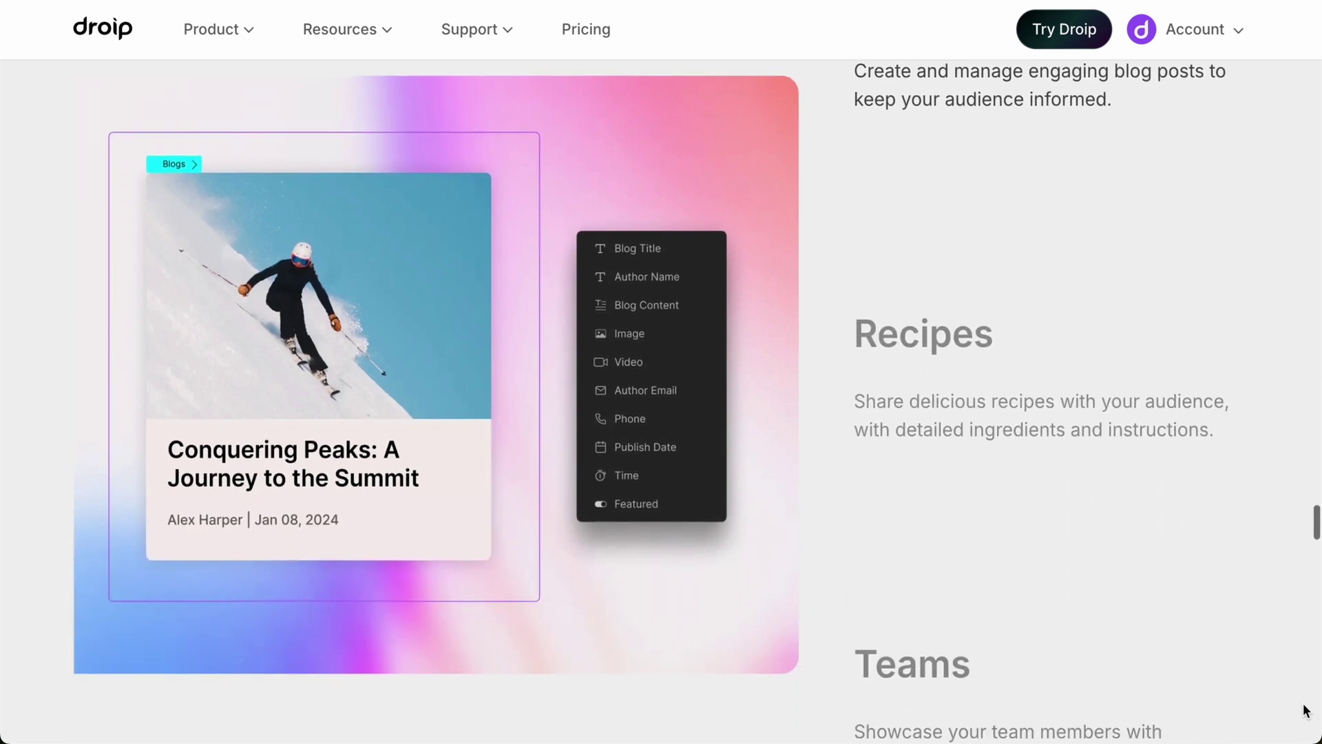
scroll(1306, 711, "down", 5)
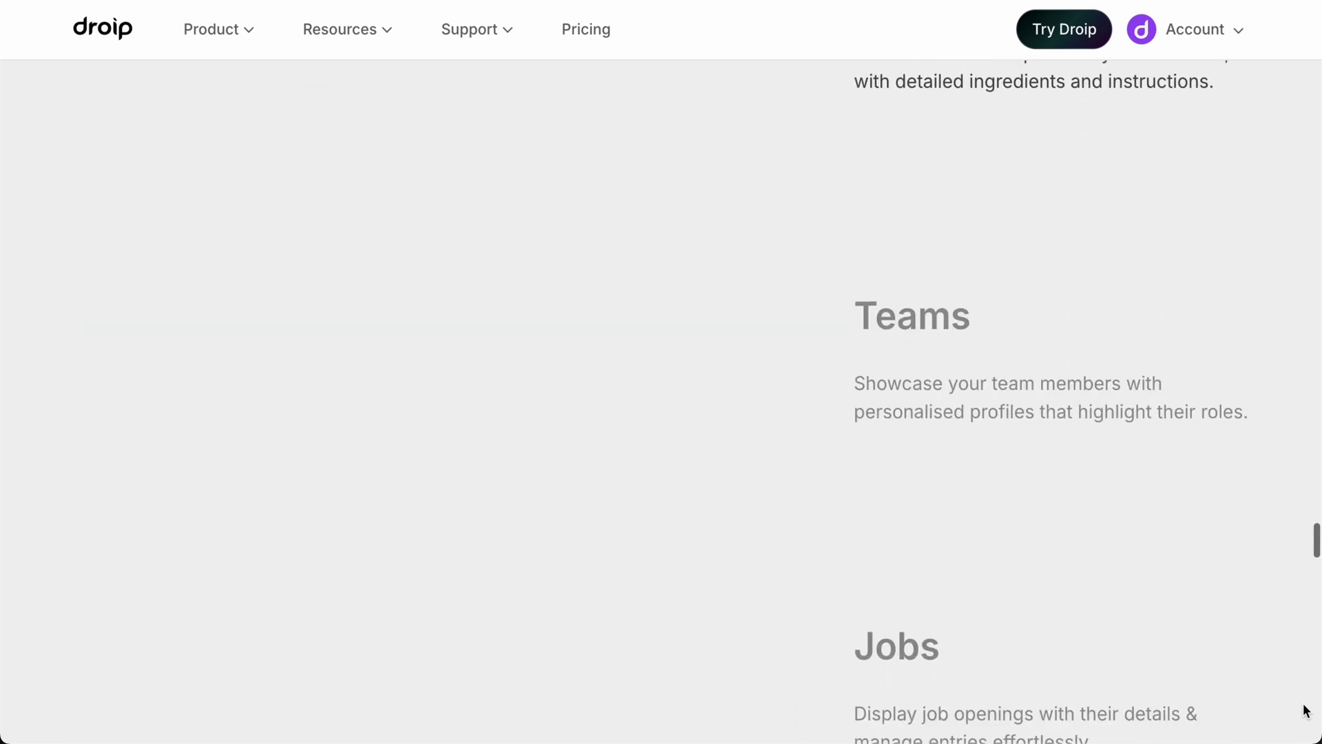
scroll(1306, 711, "down", 5)
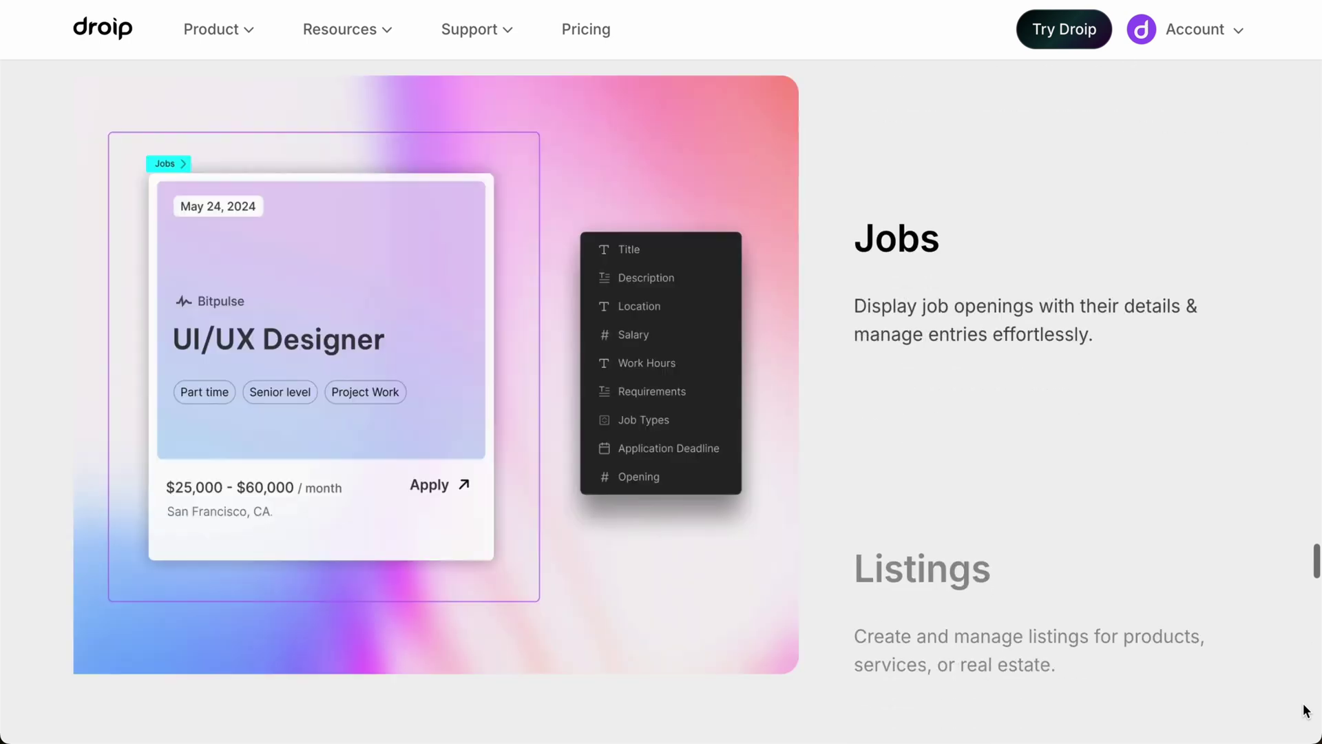
scroll(1306, 710, "down", 5)
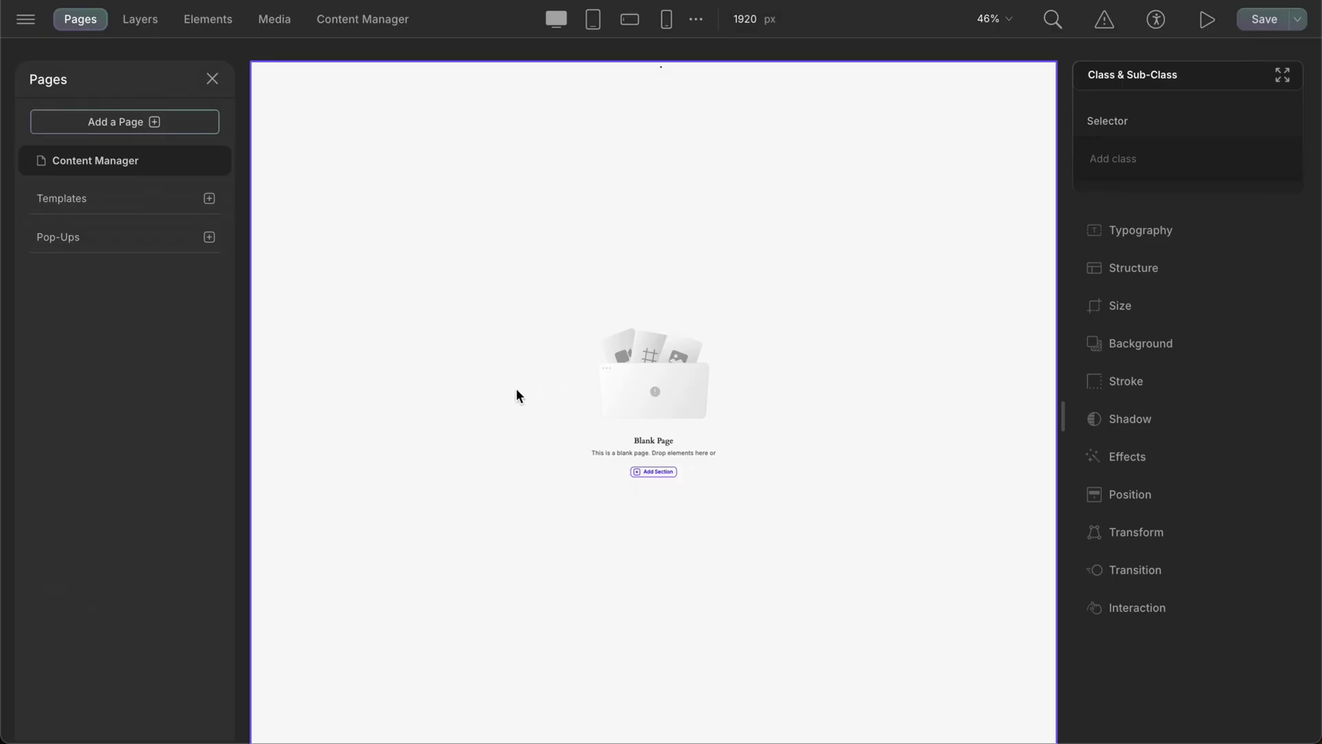
- Switch to the Content Manager from the editor's top bar
left_click(357, 21)
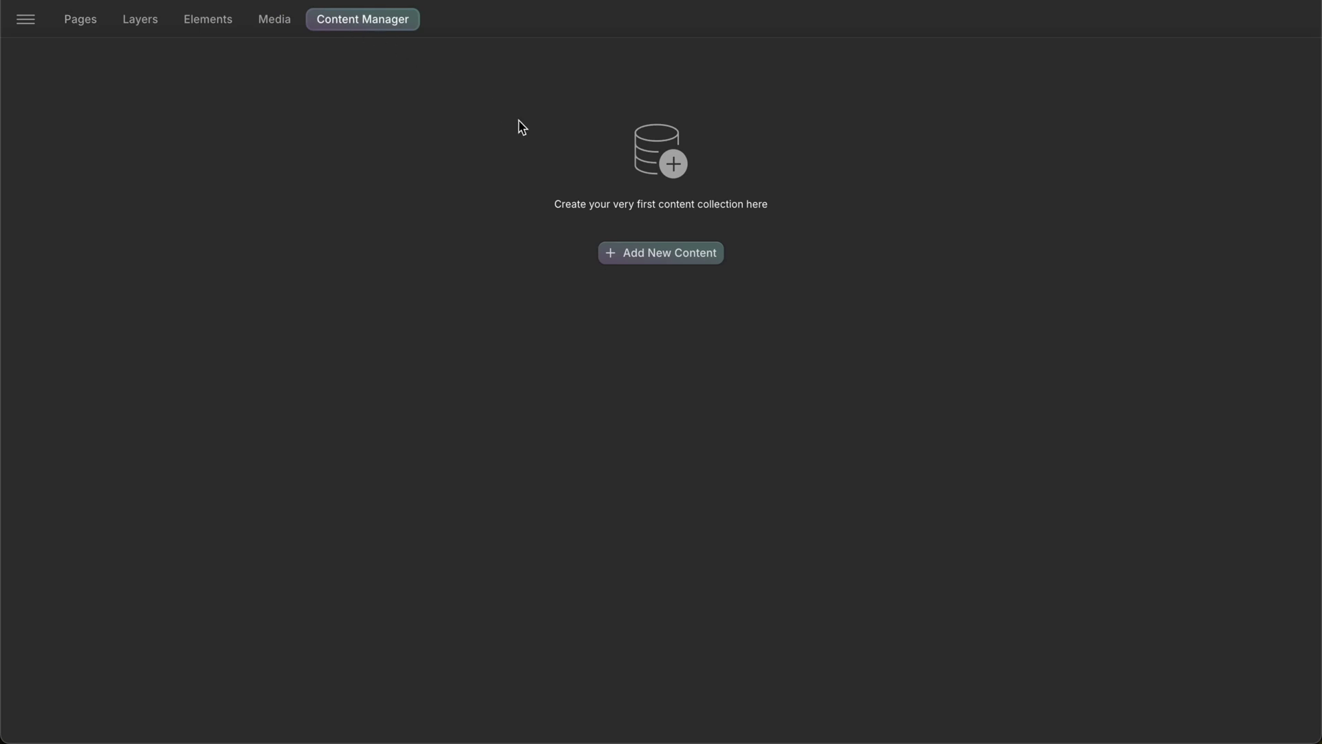
- Start a new collection with Add New Content in the empty Content Manager
left_click(670, 262)
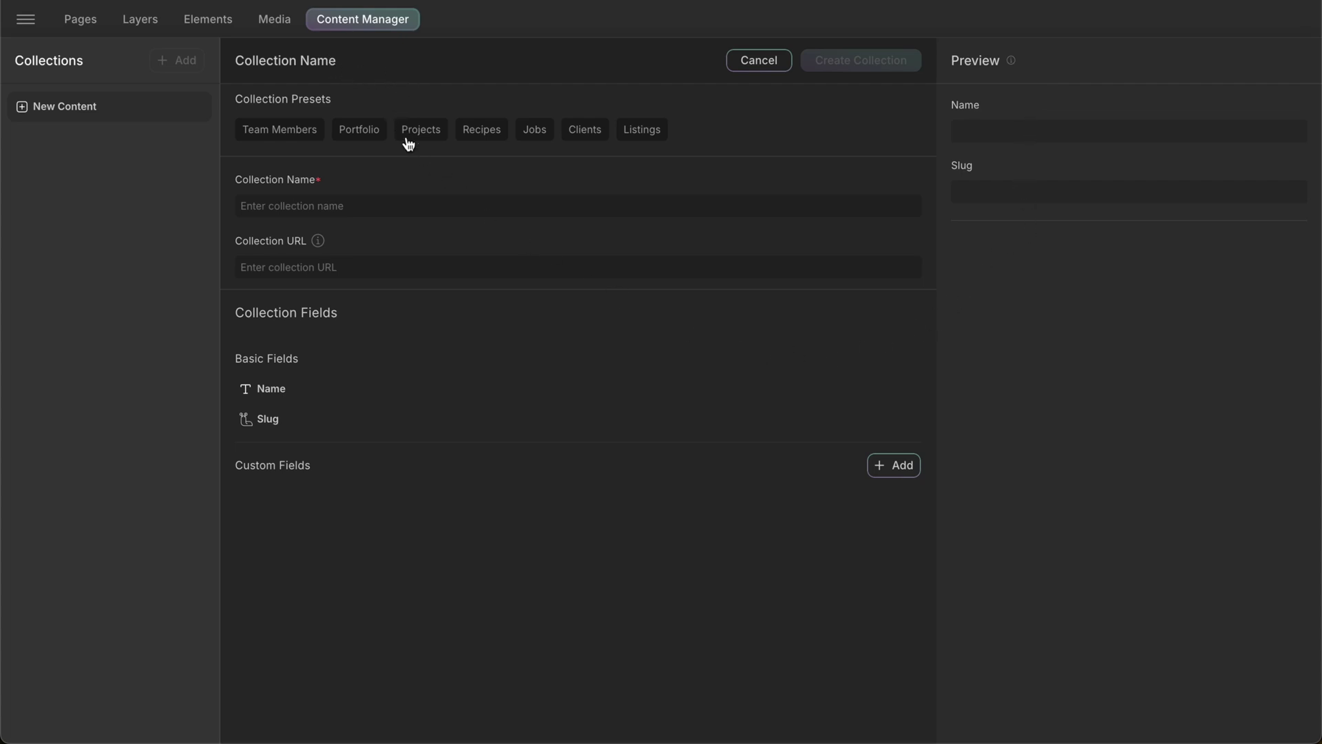
- Preview the Team Members, Portfolio, Projects, Recipes, Jobs, Clients and Listings presets
left_click(401, 205)
left_click(400, 265)
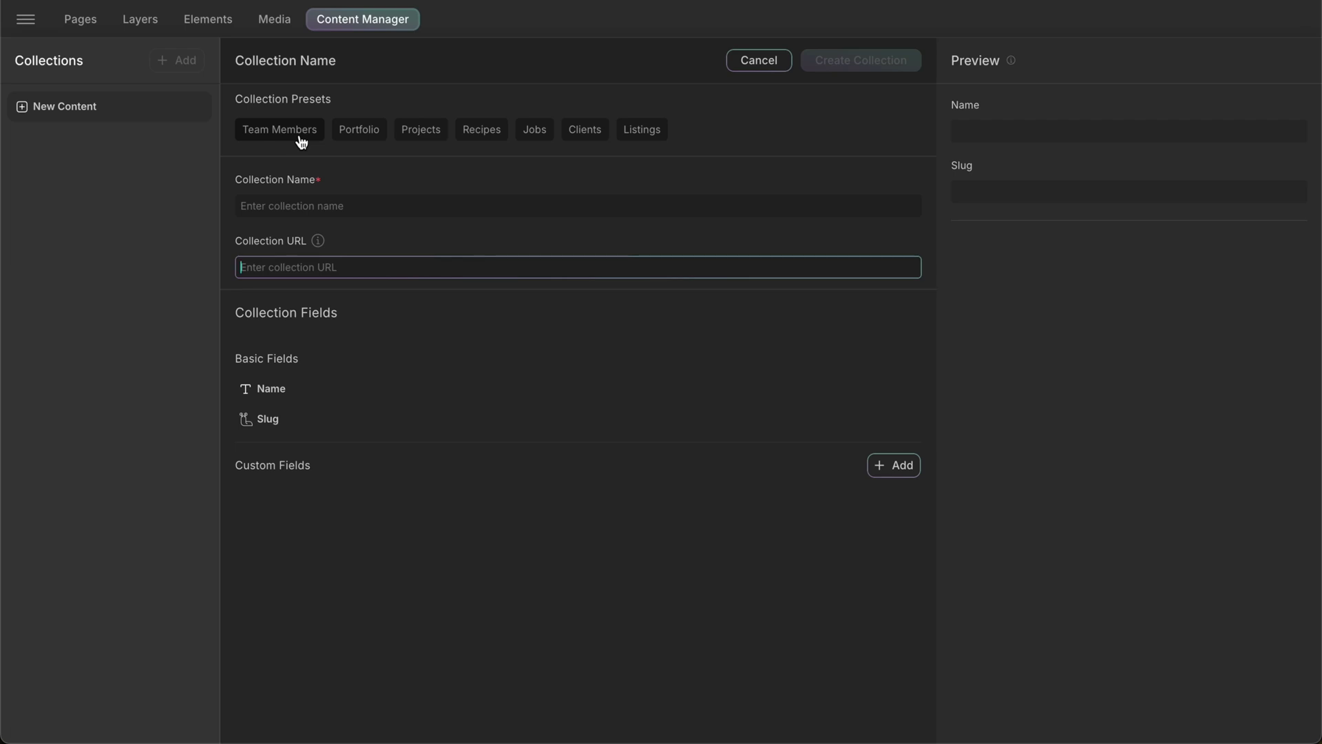
left_click(301, 142)
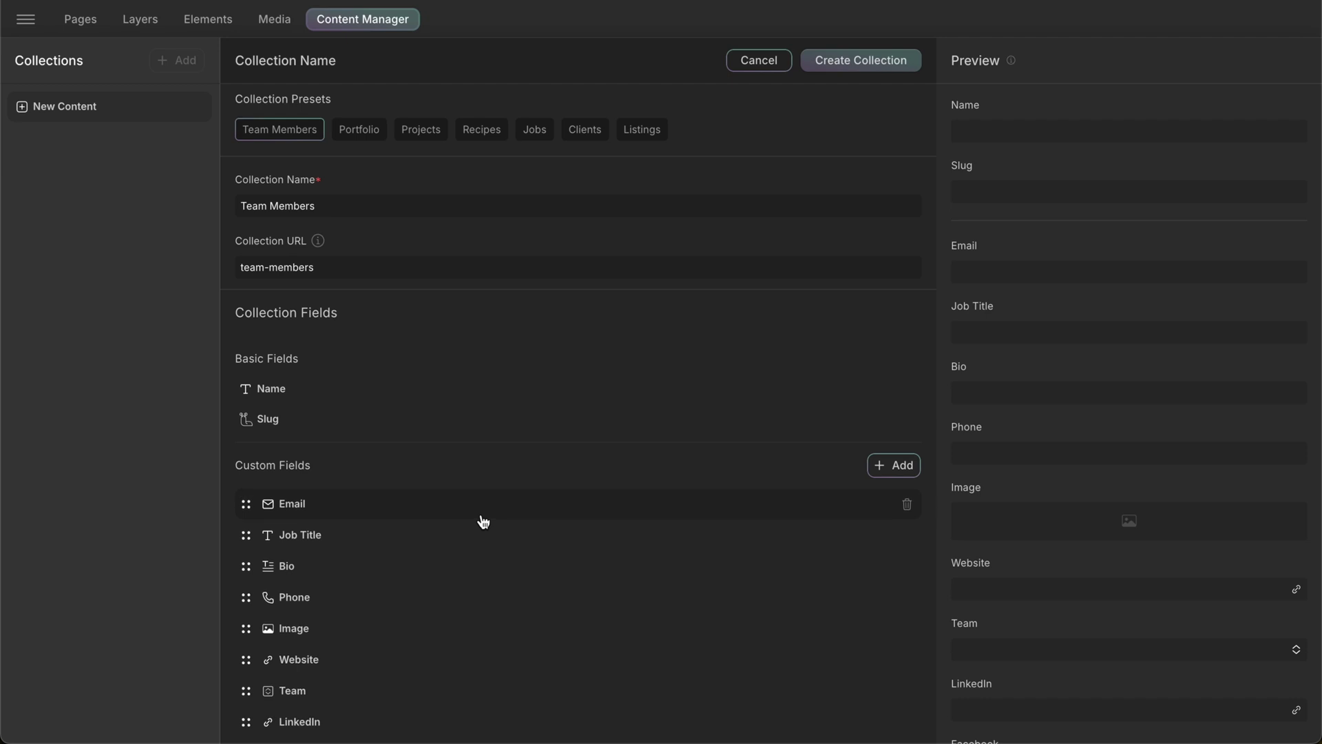
left_click(379, 142)
left_click(413, 141)
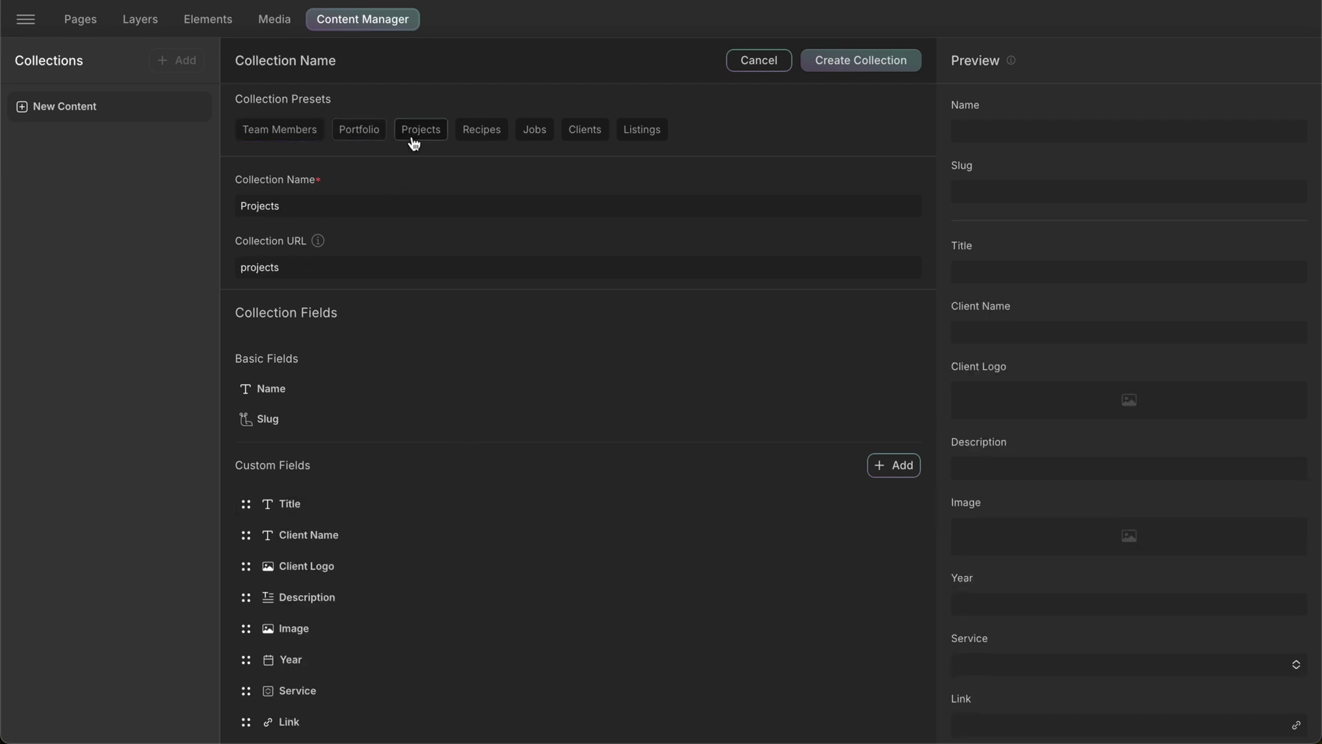
left_click(486, 140)
left_click(544, 139)
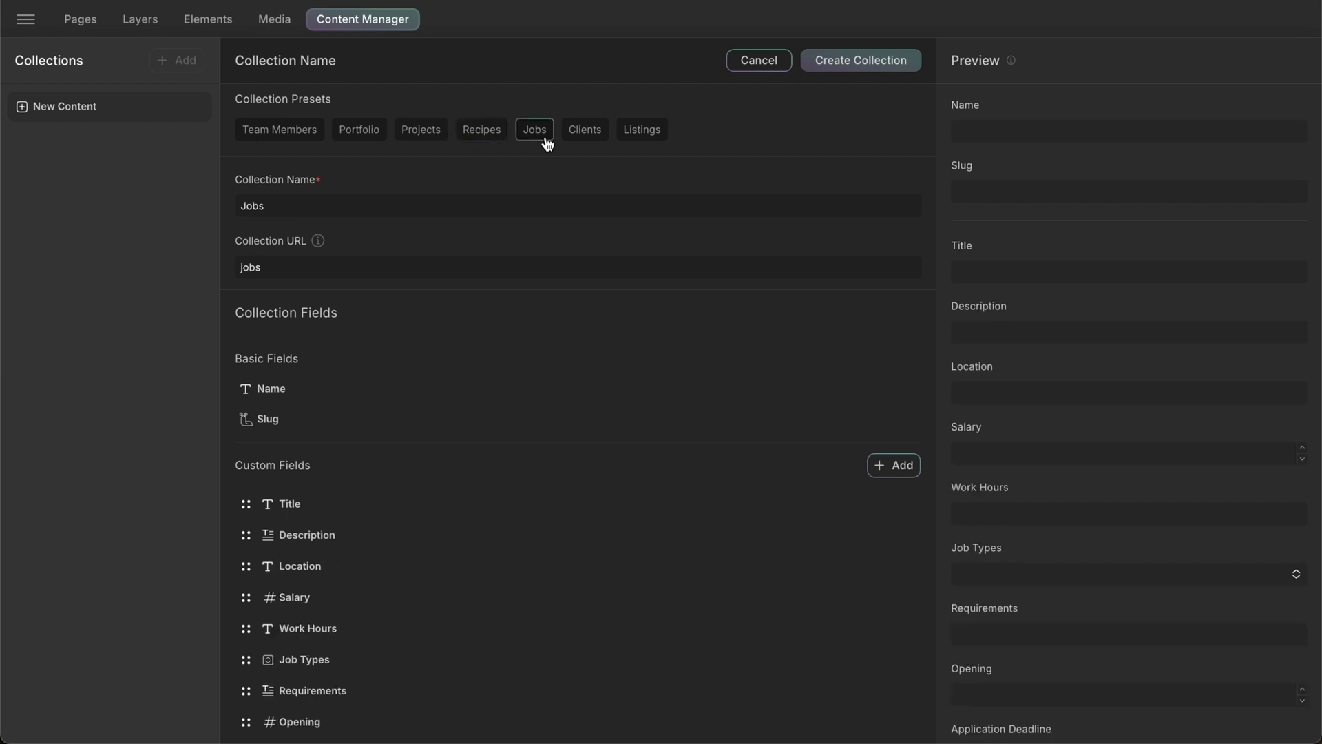
left_click(591, 139)
left_click(649, 138)
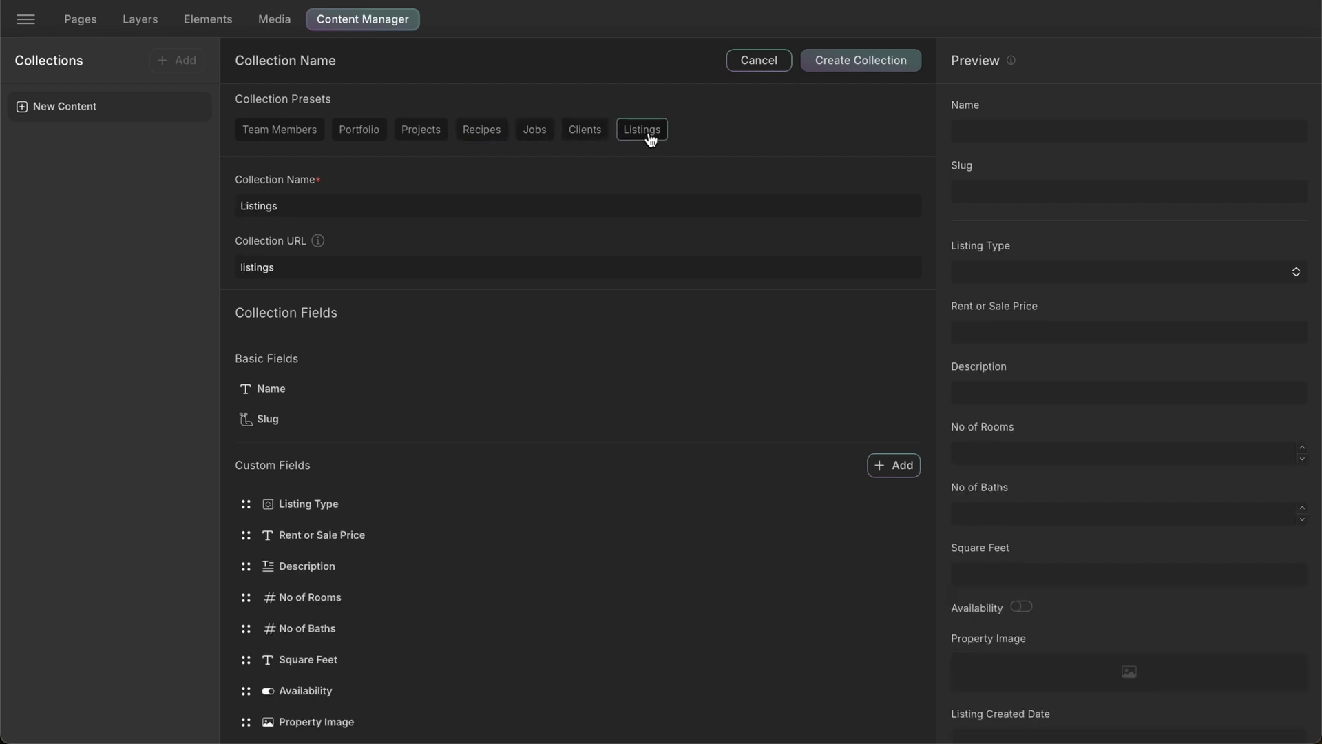
- Inspect the Rent or Sale Price field settings, then cancel the unsaved collection
scroll(737, 517, "down", 2)
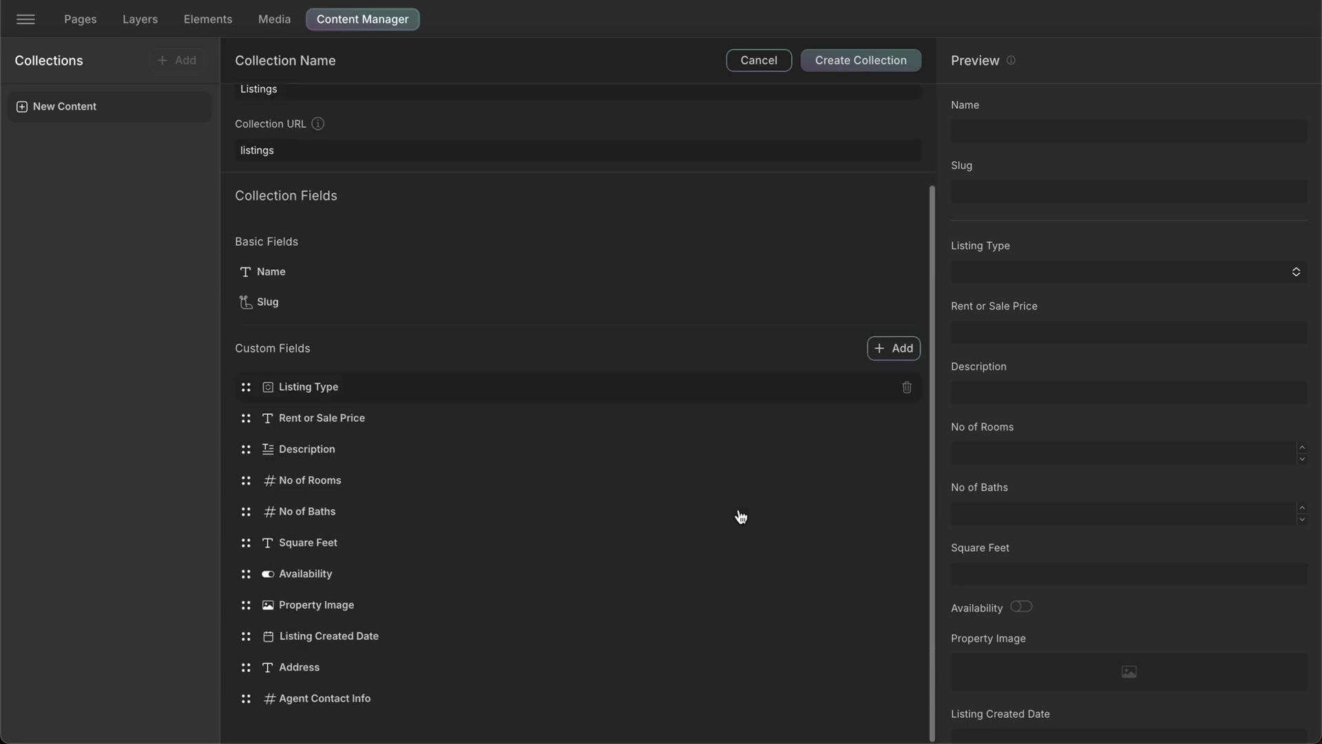
left_click(616, 429)
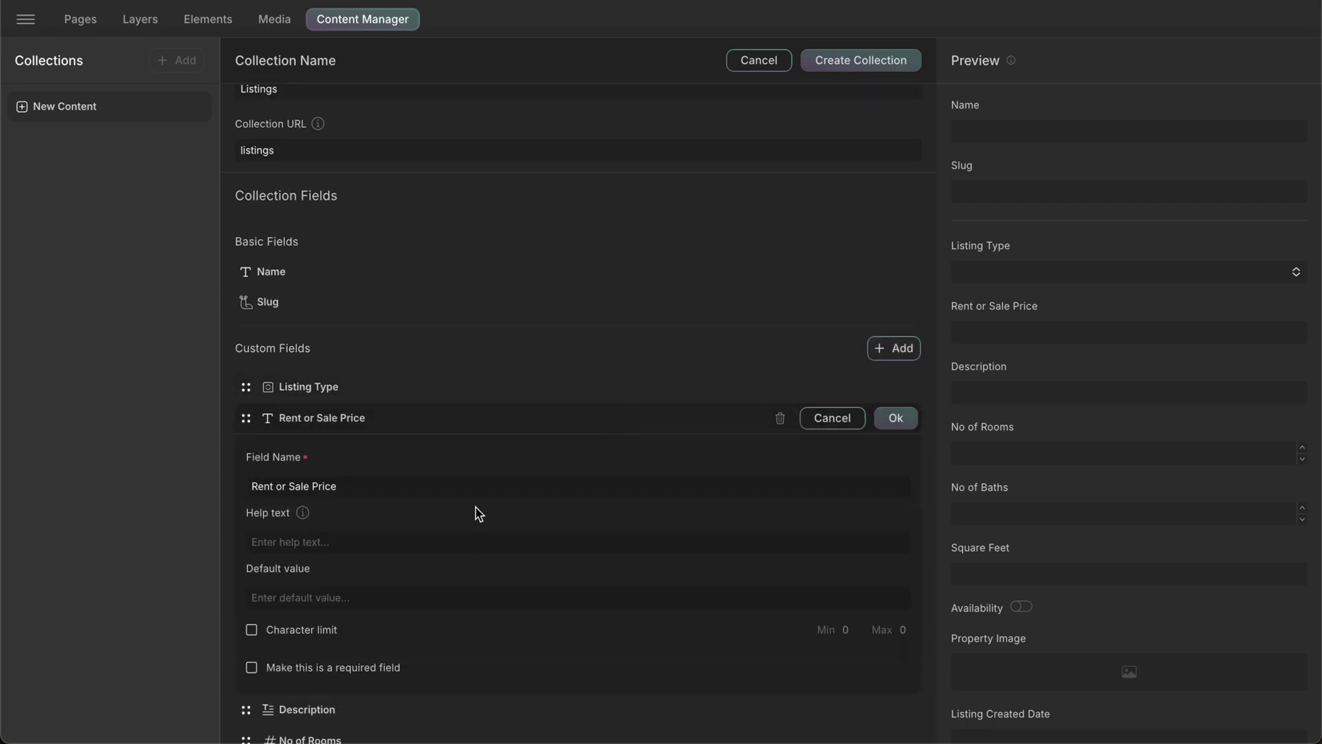
left_click(754, 63)
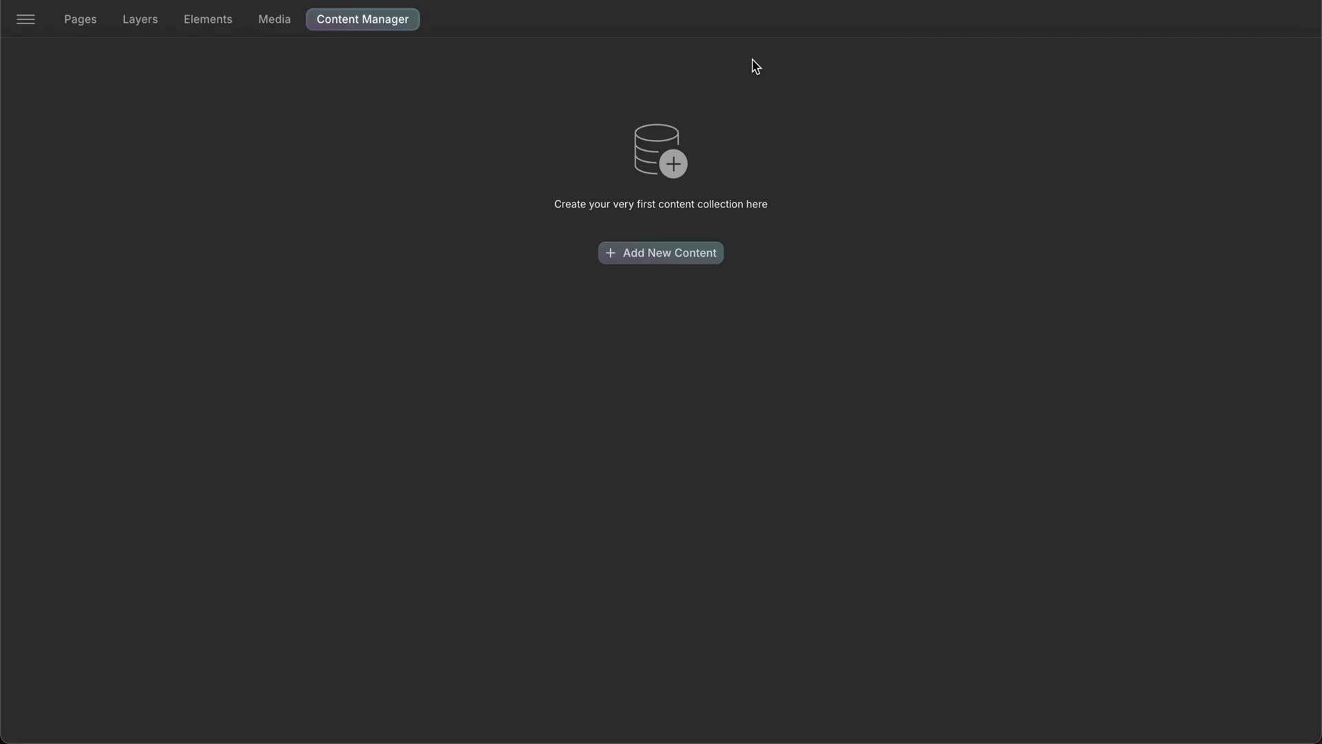
- Create a blank collection with Collection Name 'Team' and Collection URL 'team'
left_click(712, 253)
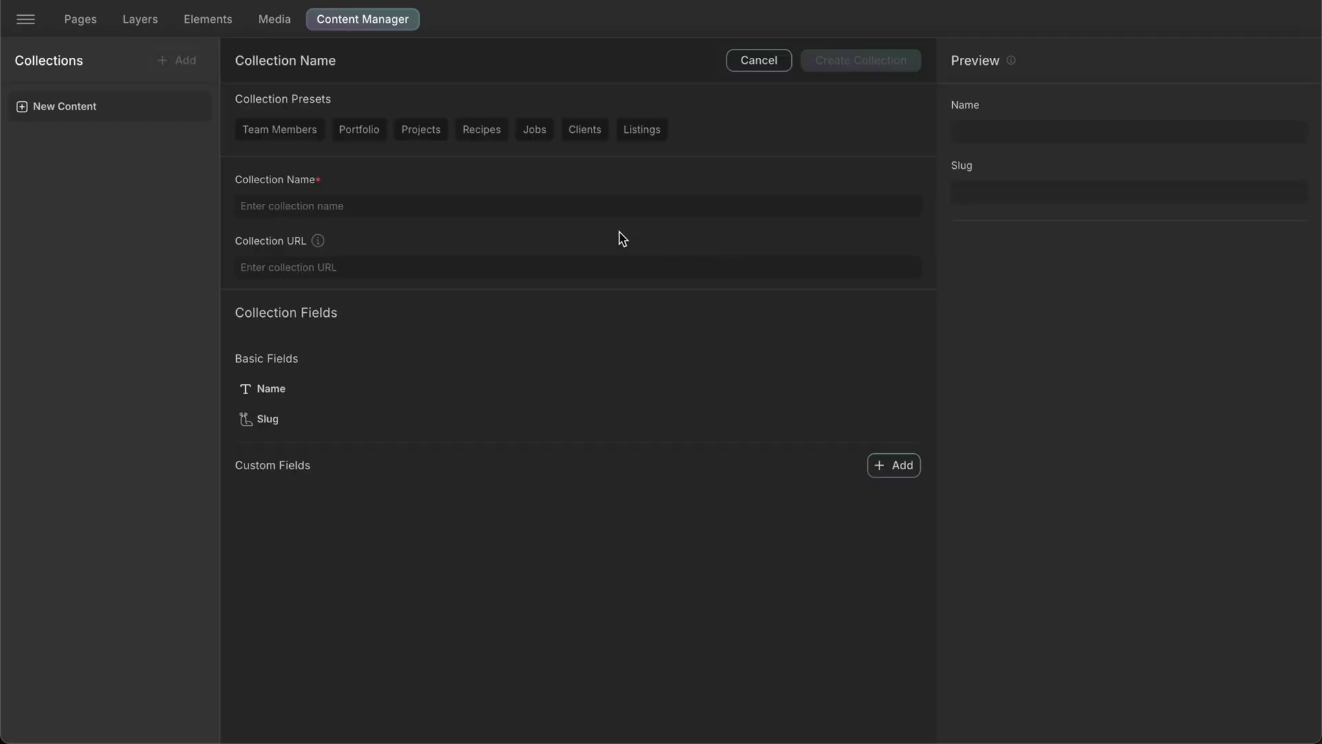
left_click(460, 203)
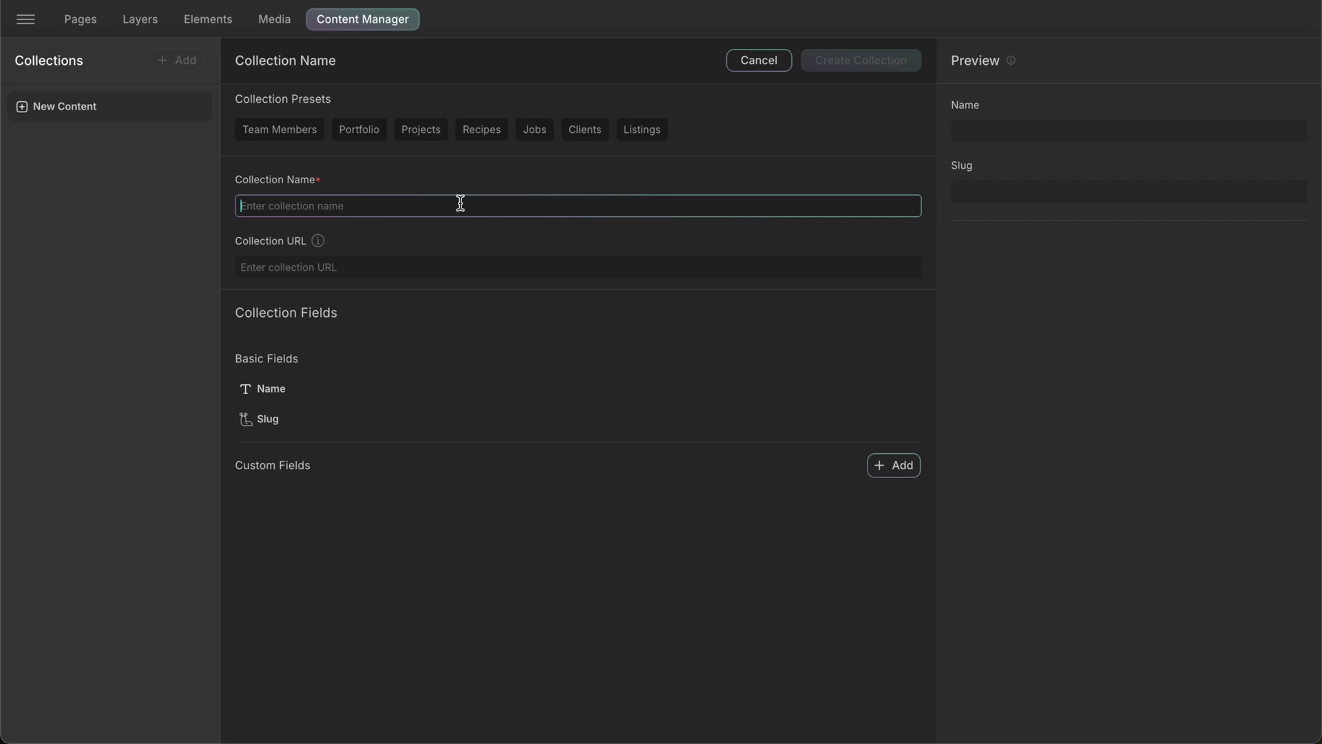
type("Team")
key("Tab")
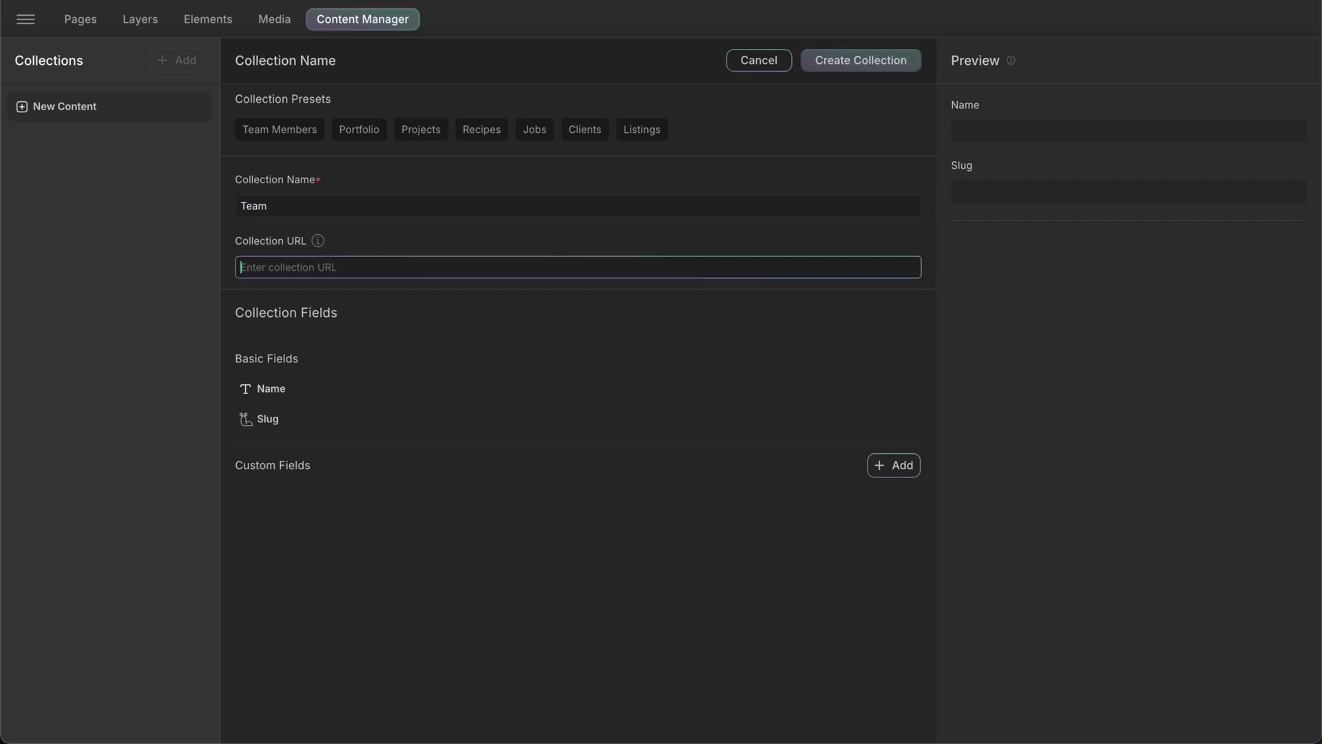
type("team")
- Inspect the settings of the basic Name and Slug fields, closing each afterwards
left_click(356, 397)
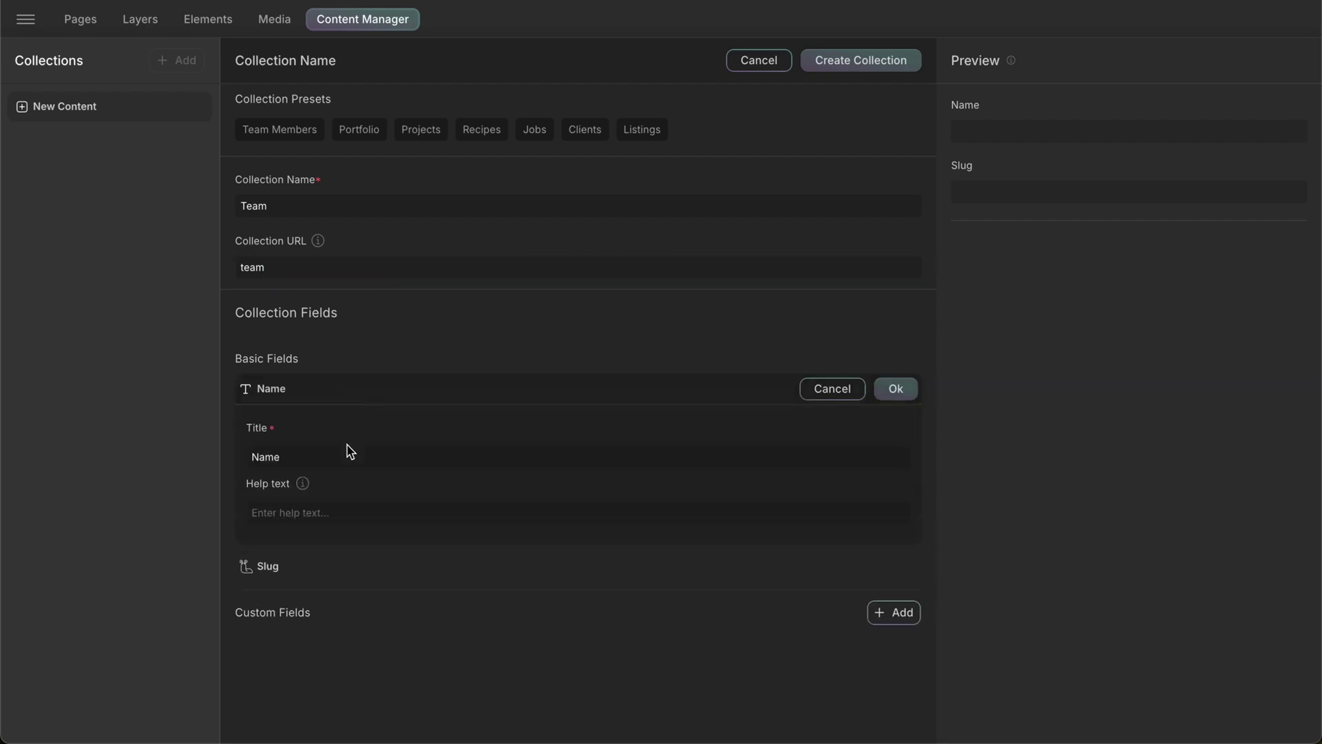
left_click(390, 392)
left_click(387, 427)
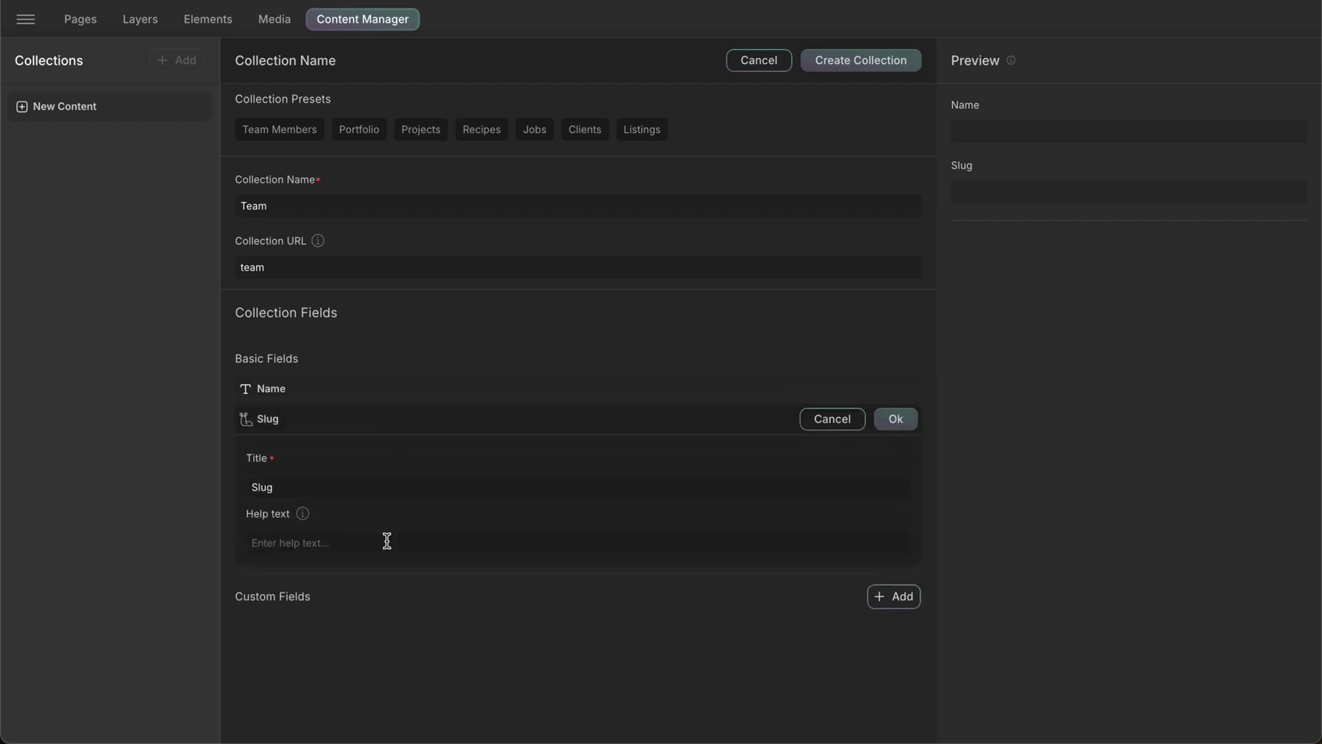
left_click(425, 420)
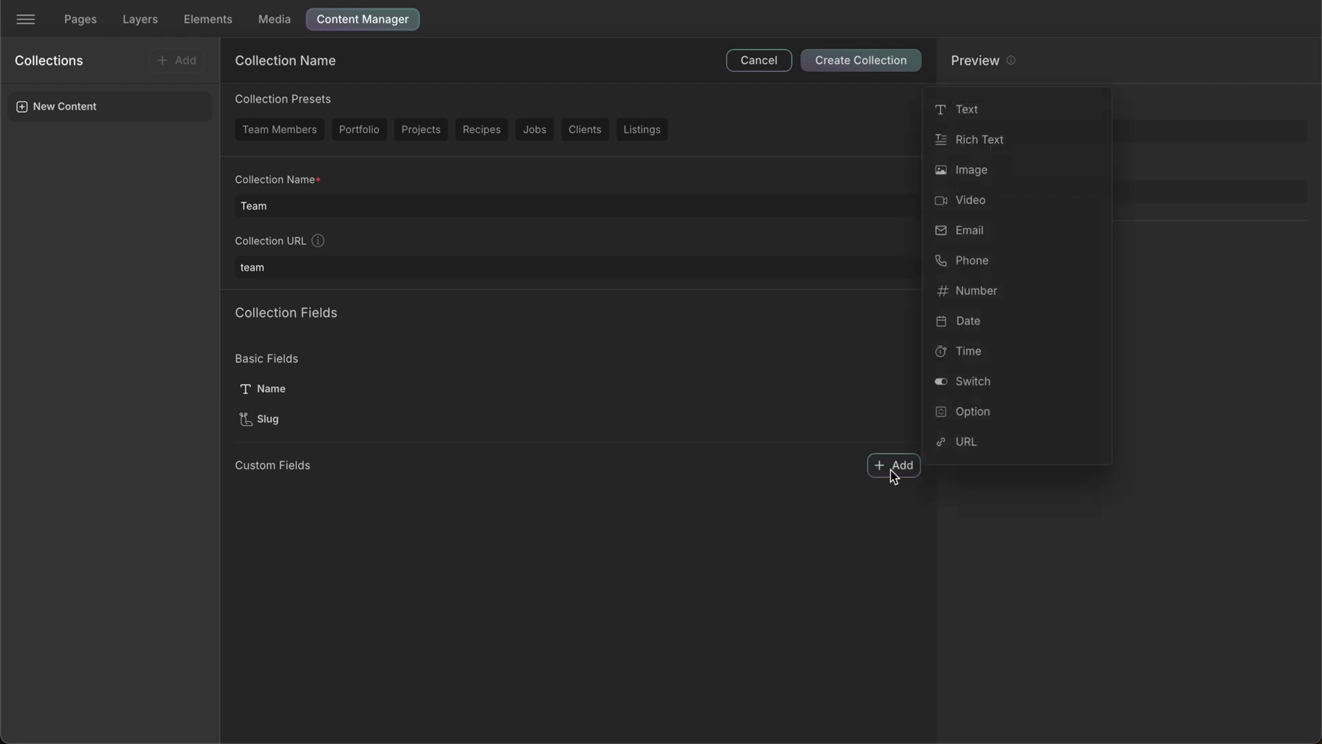
- Add a Text custom field and explore its name, help text, required and character-limit options
left_click(995, 116)
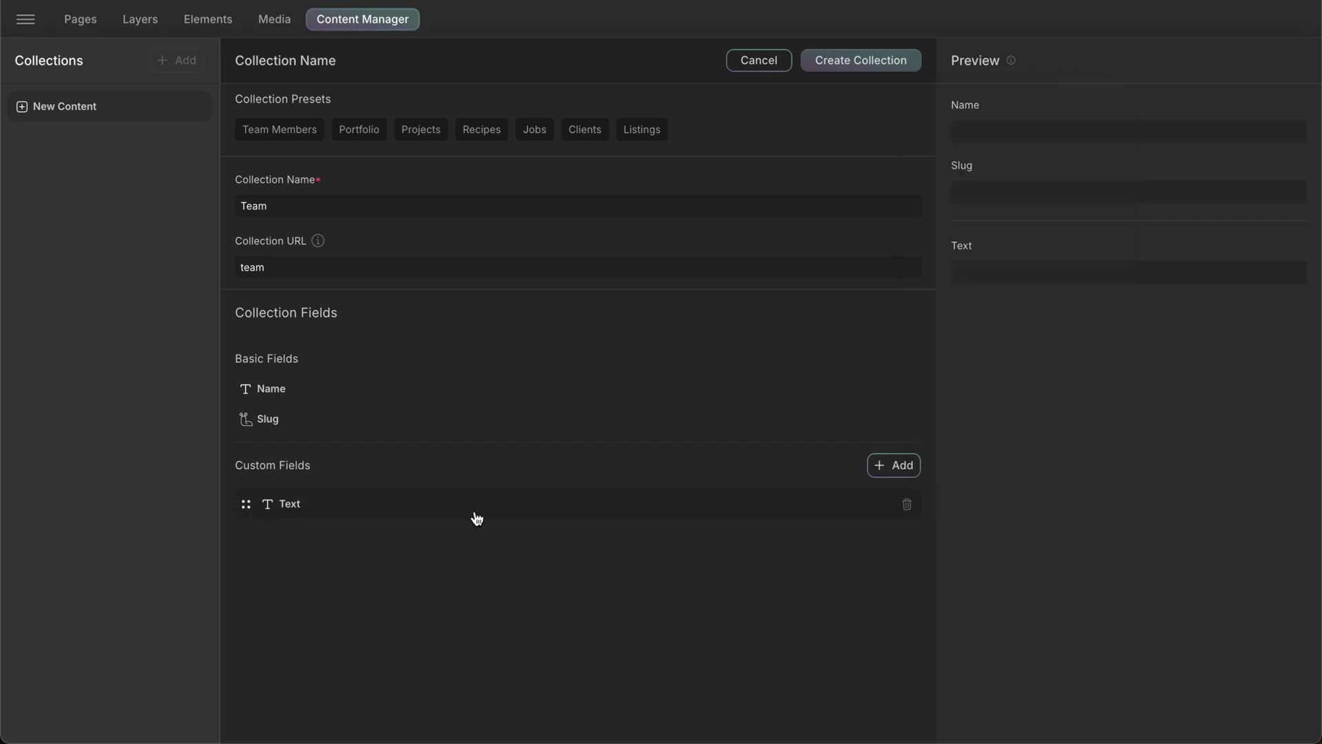
left_click(444, 518)
scroll(446, 520, "down", 1)
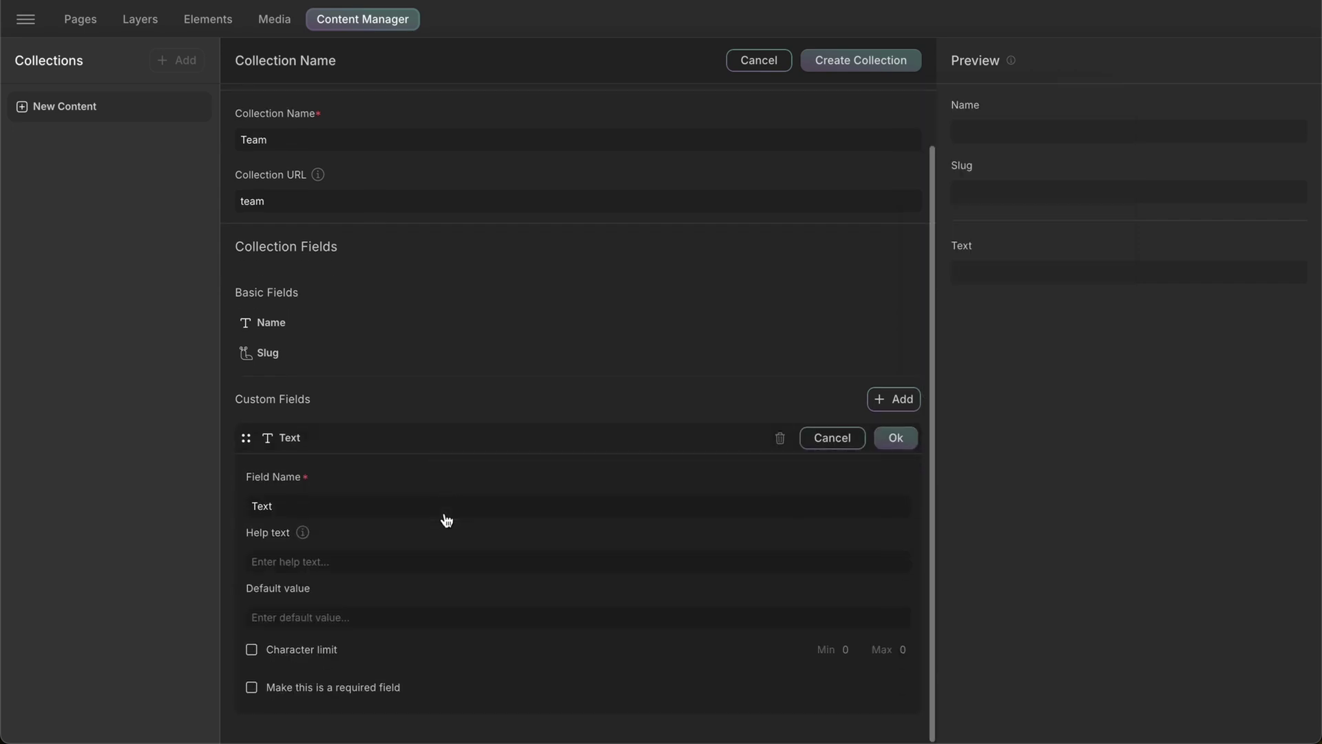
left_click(445, 508)
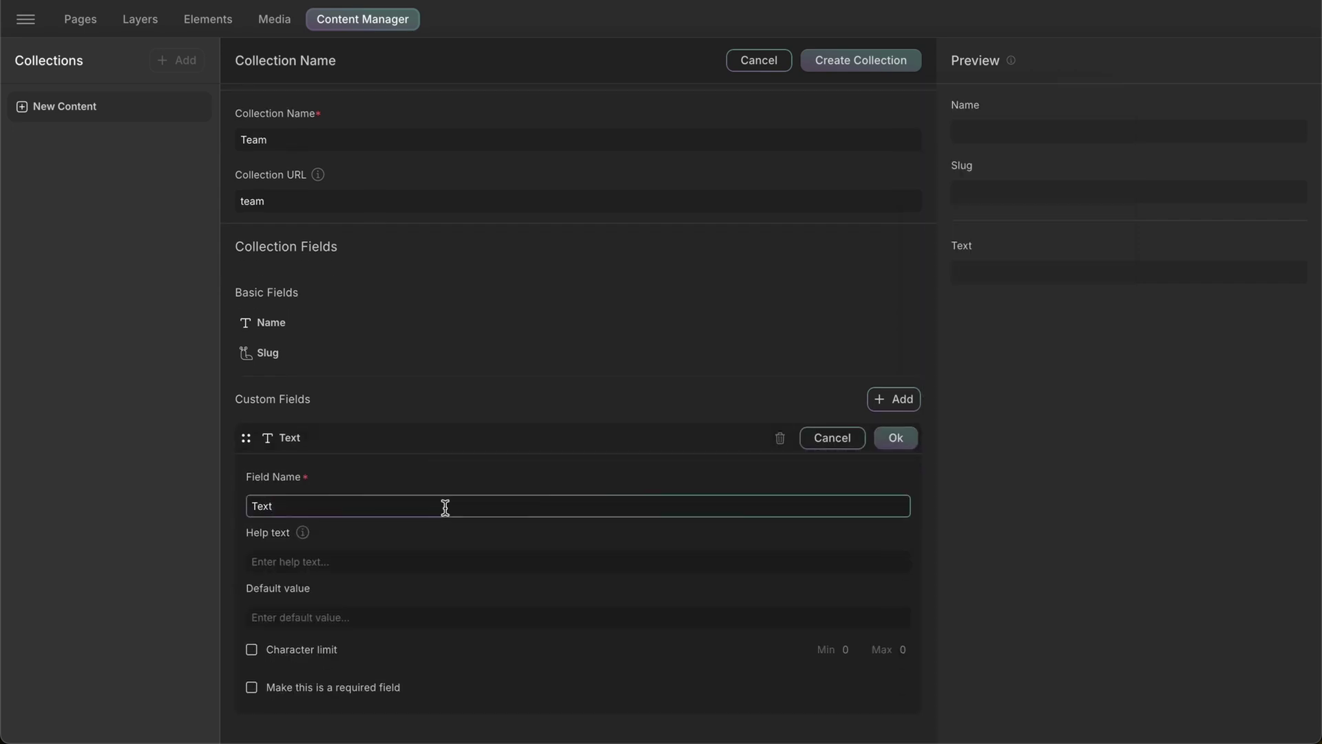
left_click(434, 560)
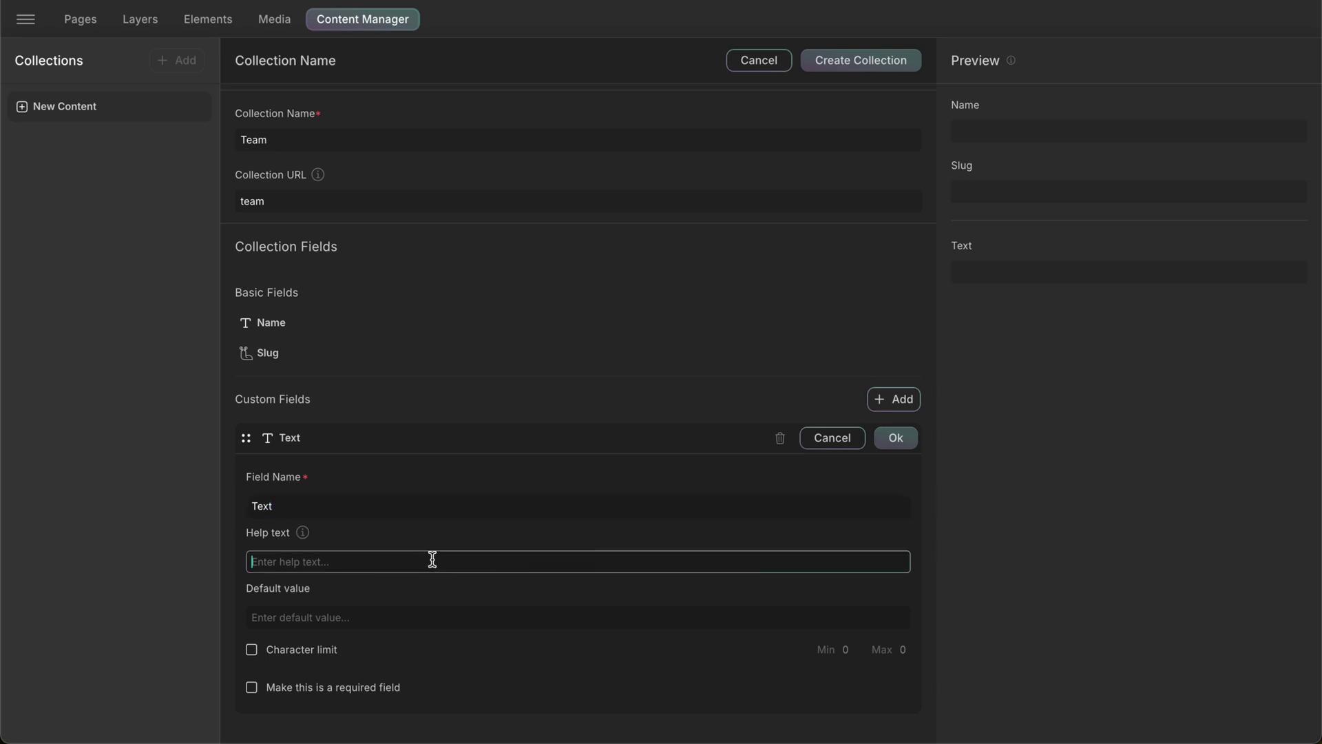
left_click(419, 621)
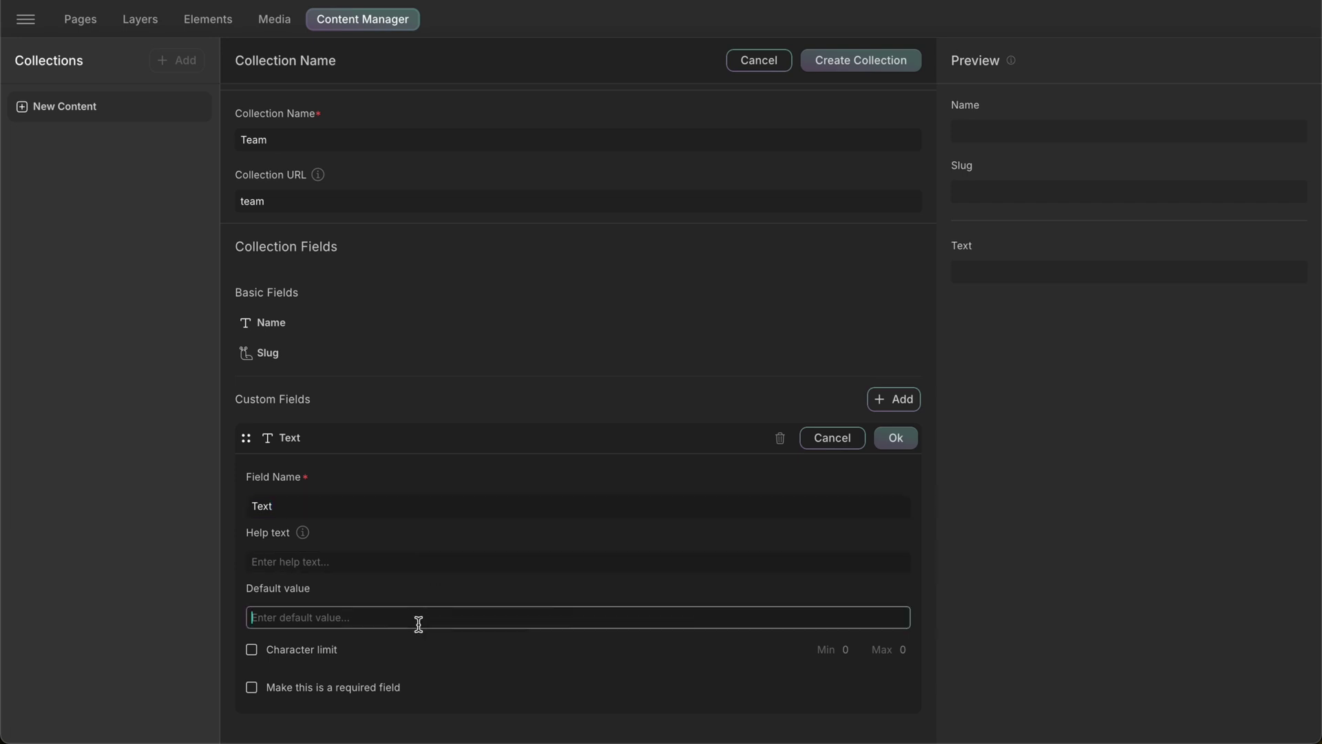
left_click(252, 688)
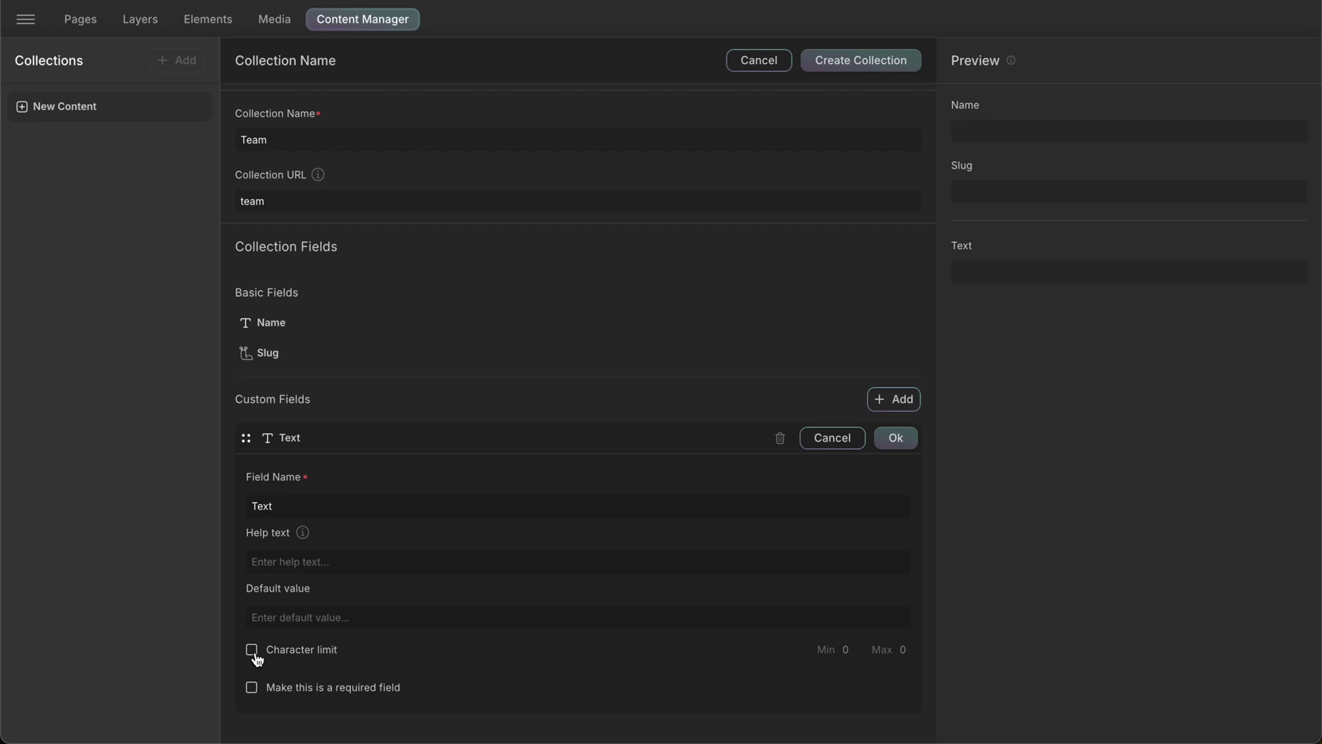
left_click(253, 653)
left_click(252, 652)
- Name it 'Preferred name' with help text 'Name here', max 10 characters, required, and save
double_click(372, 500)
type("Preferred name")
key("Tab")
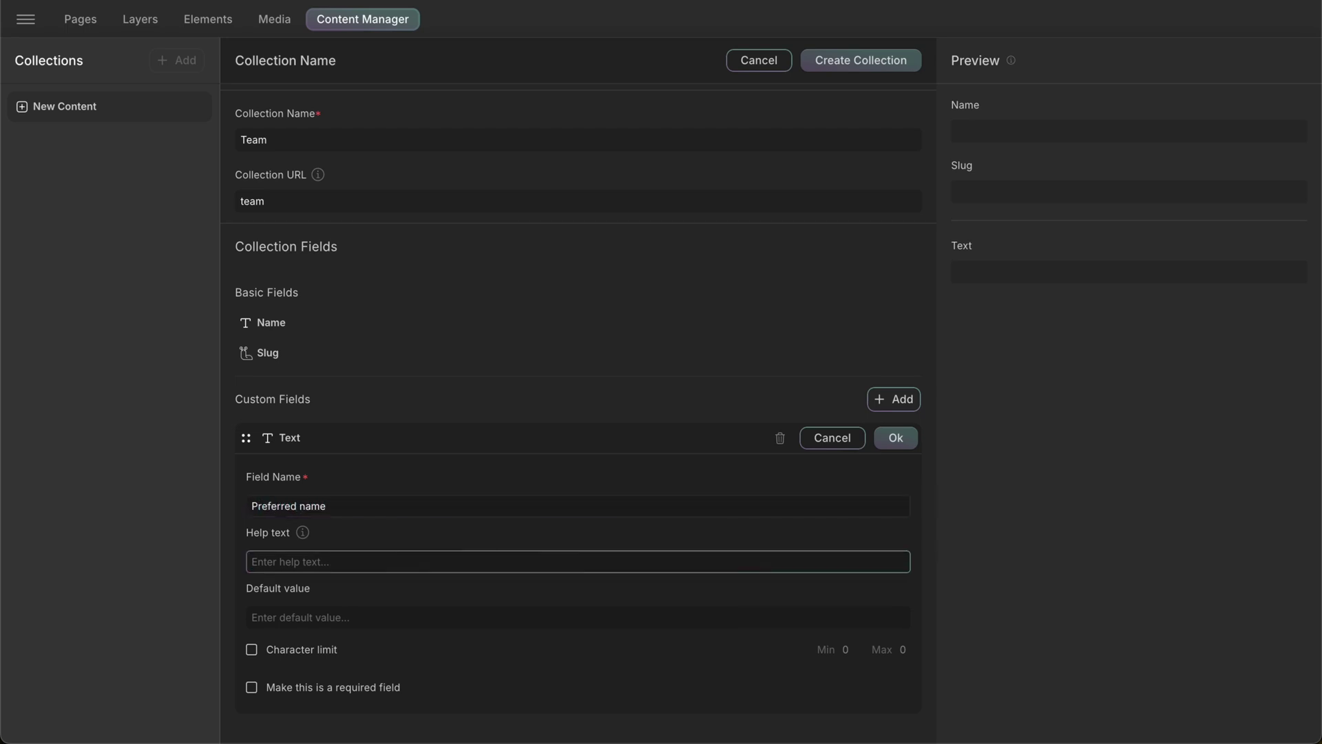
type("Name here")
key("Tab")
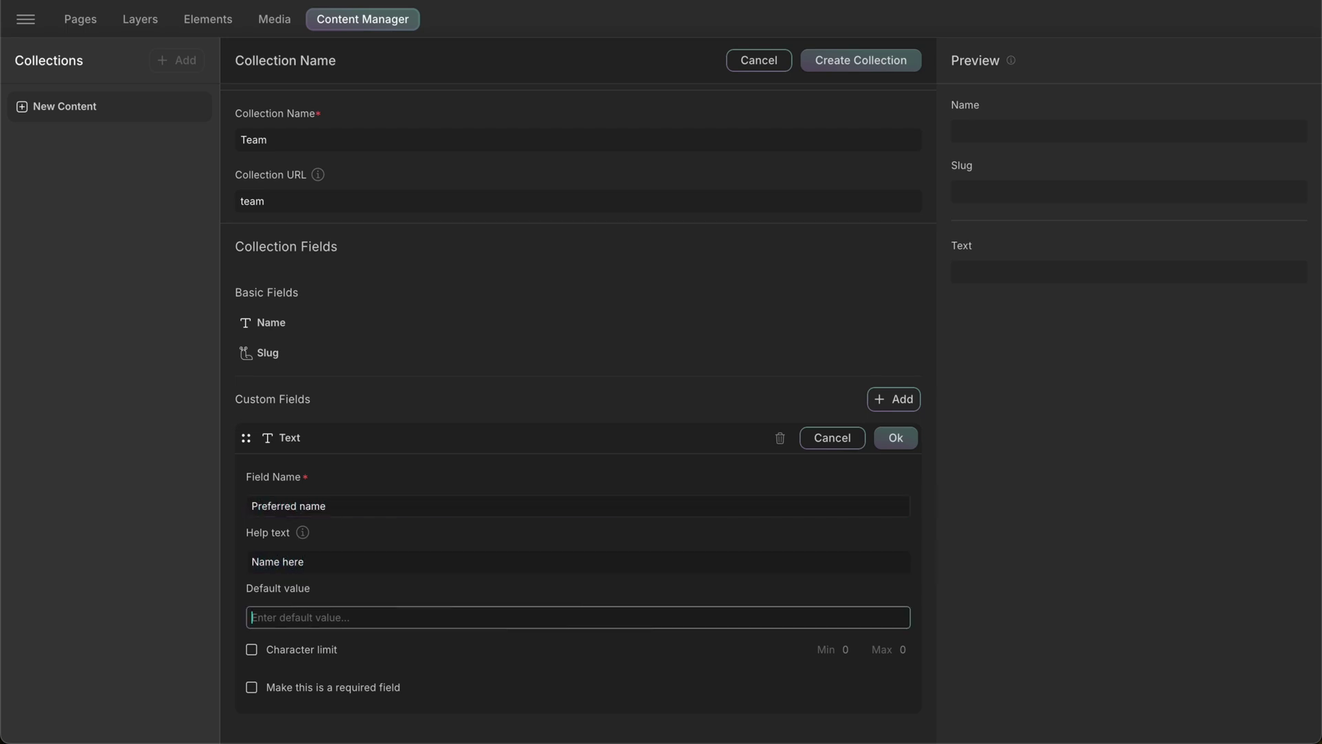
left_click(902, 649)
type("10")
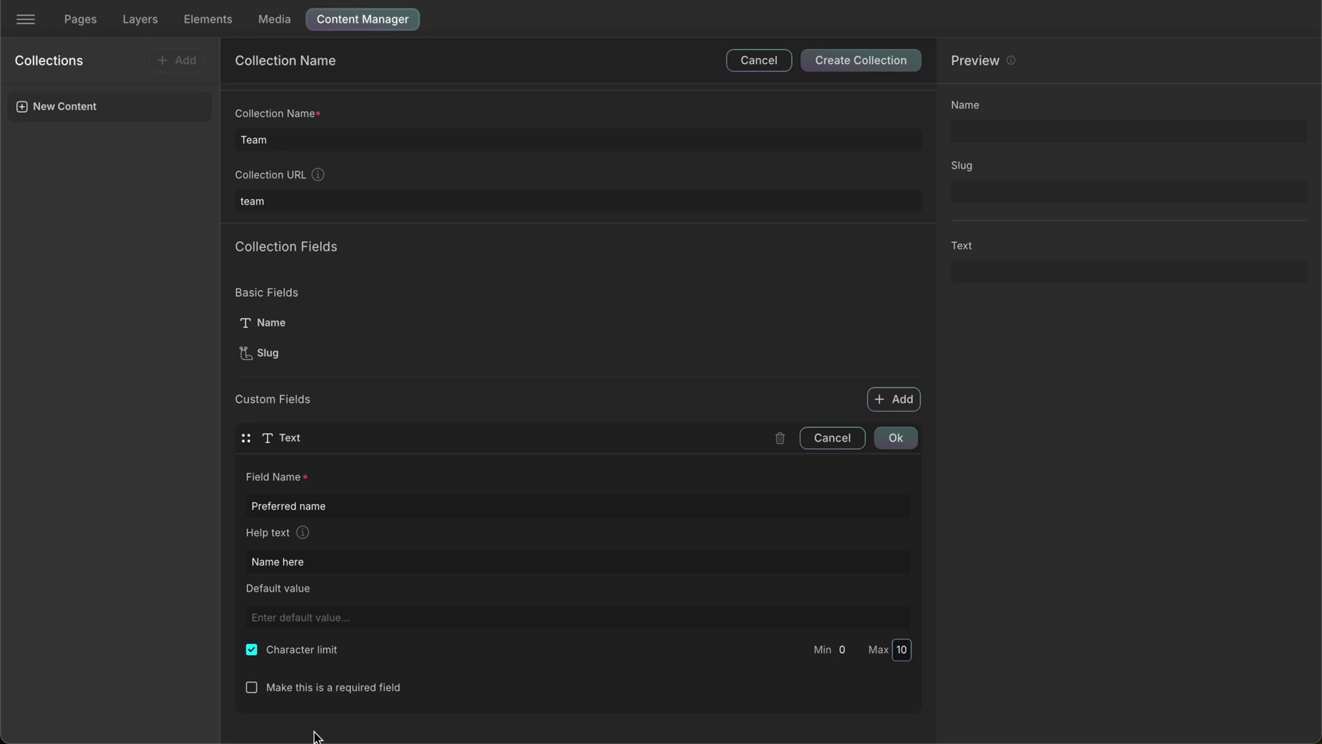
left_click(251, 687)
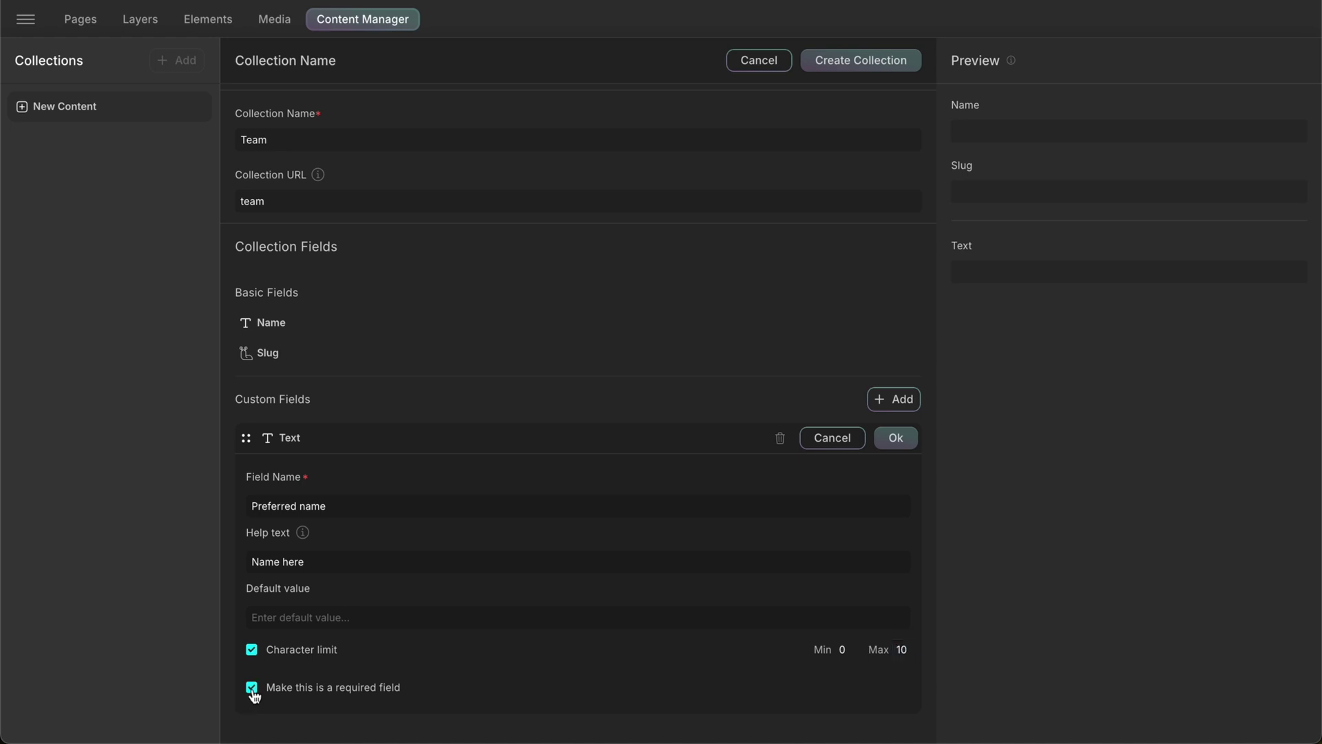
left_click(914, 443)
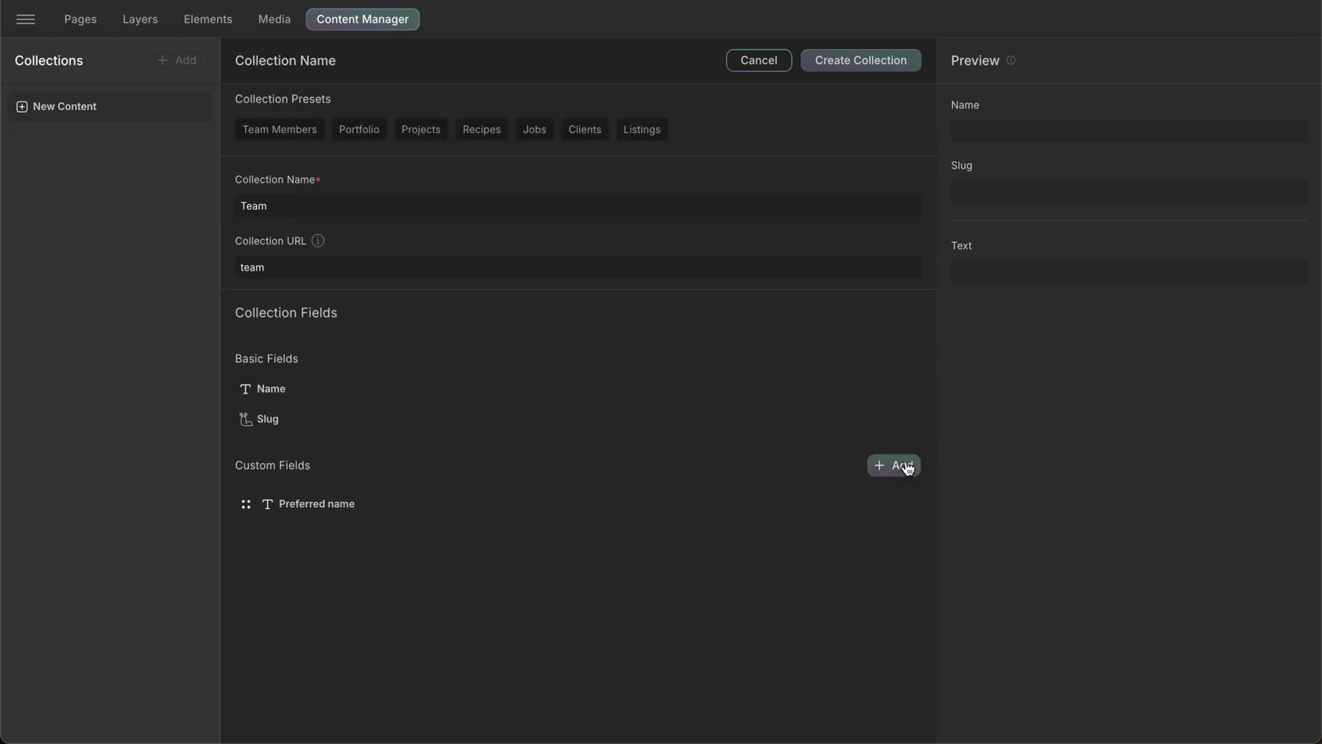
left_click(907, 466)
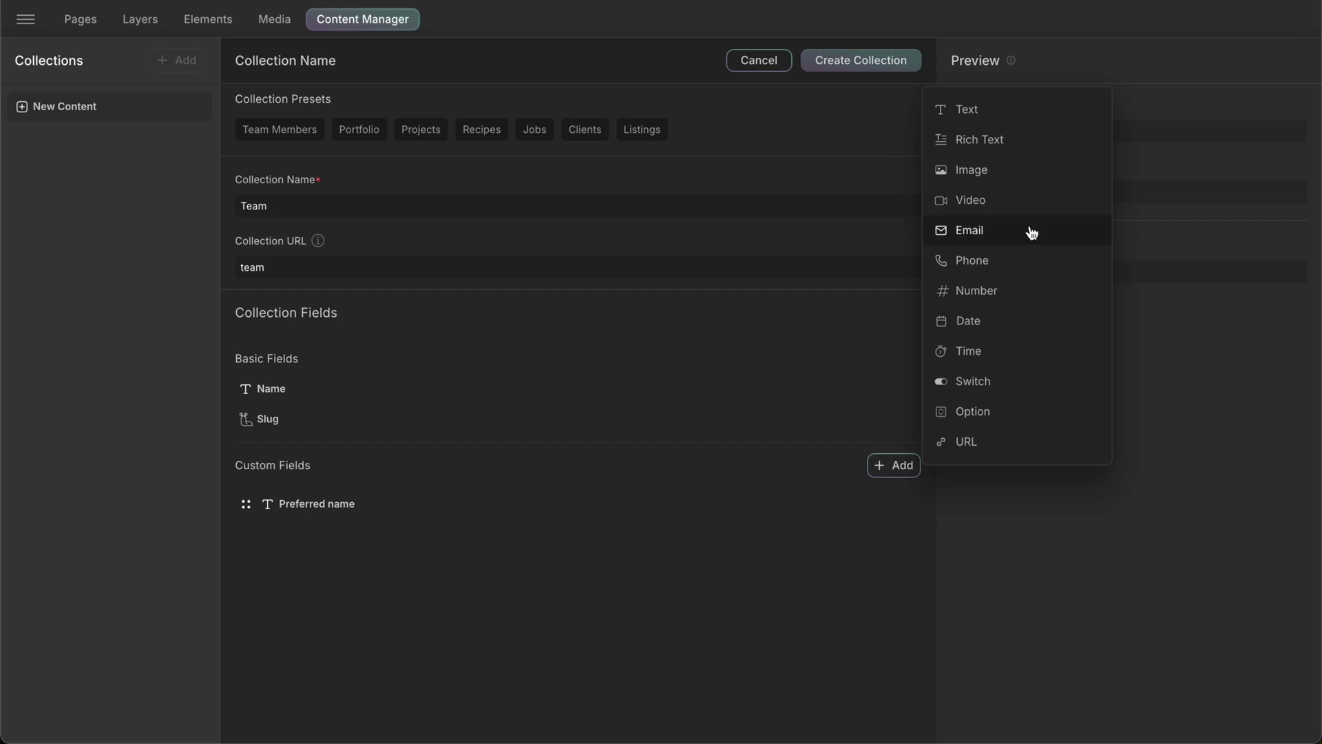
- Add a Rich Text field named Description with a 10-character limit, required, and save it
left_click(1039, 149)
left_click(485, 602)
key("ctrl+a")
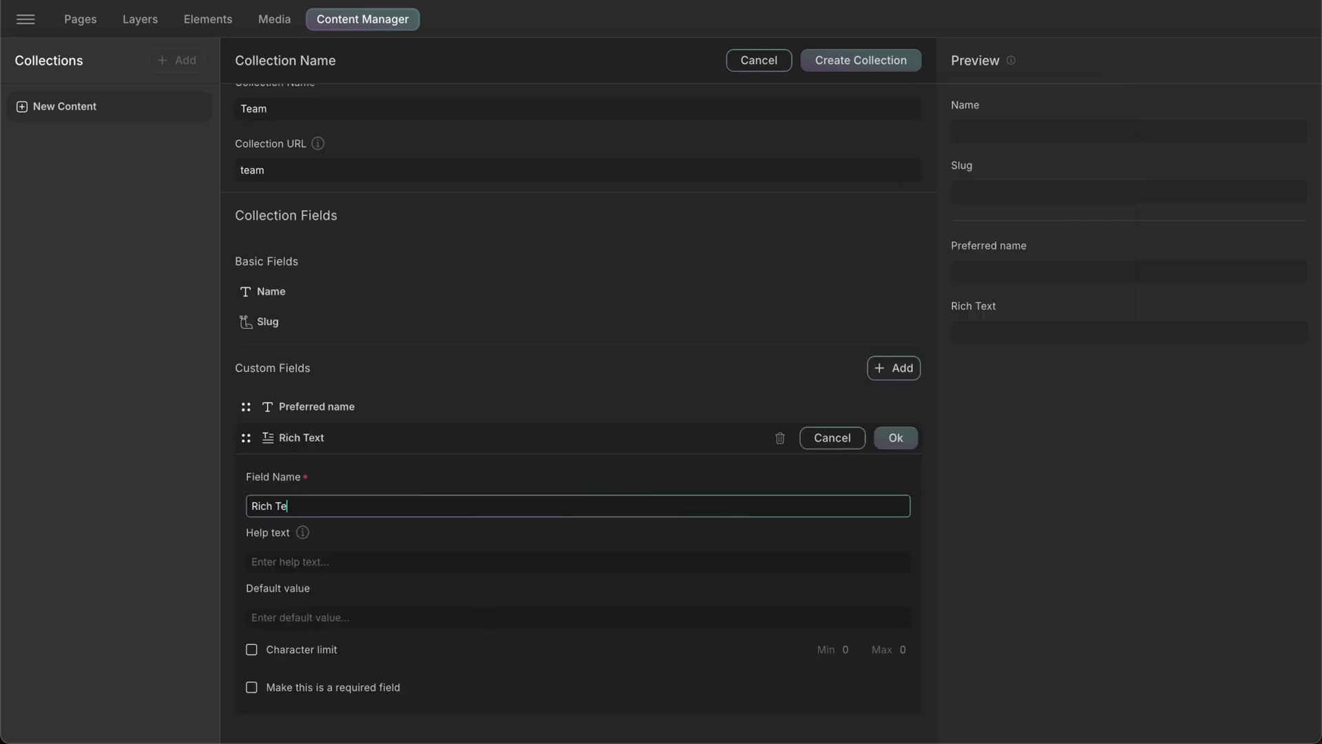
type("Description")
left_click(578, 561)
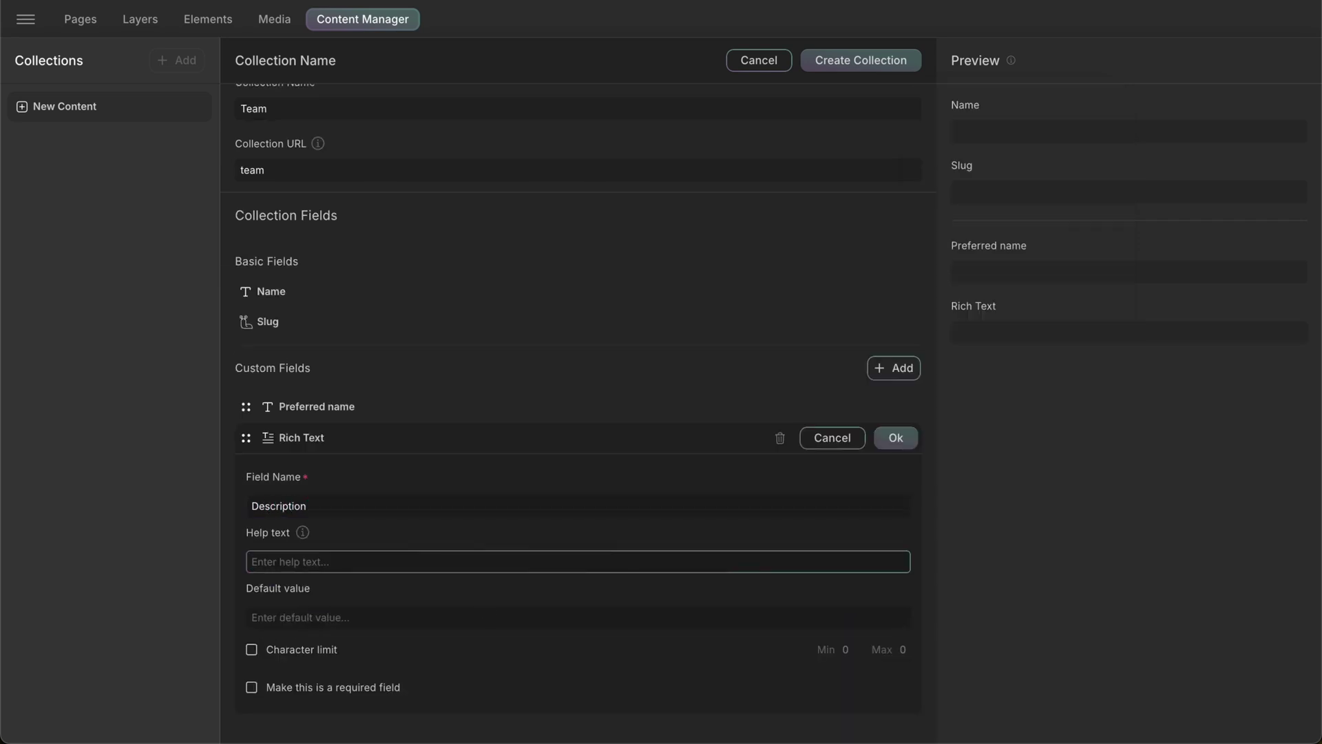
type("Add description here")
left_click(251, 649)
left_click(899, 649)
type("10")
left_click(252, 688)
left_click(894, 438)
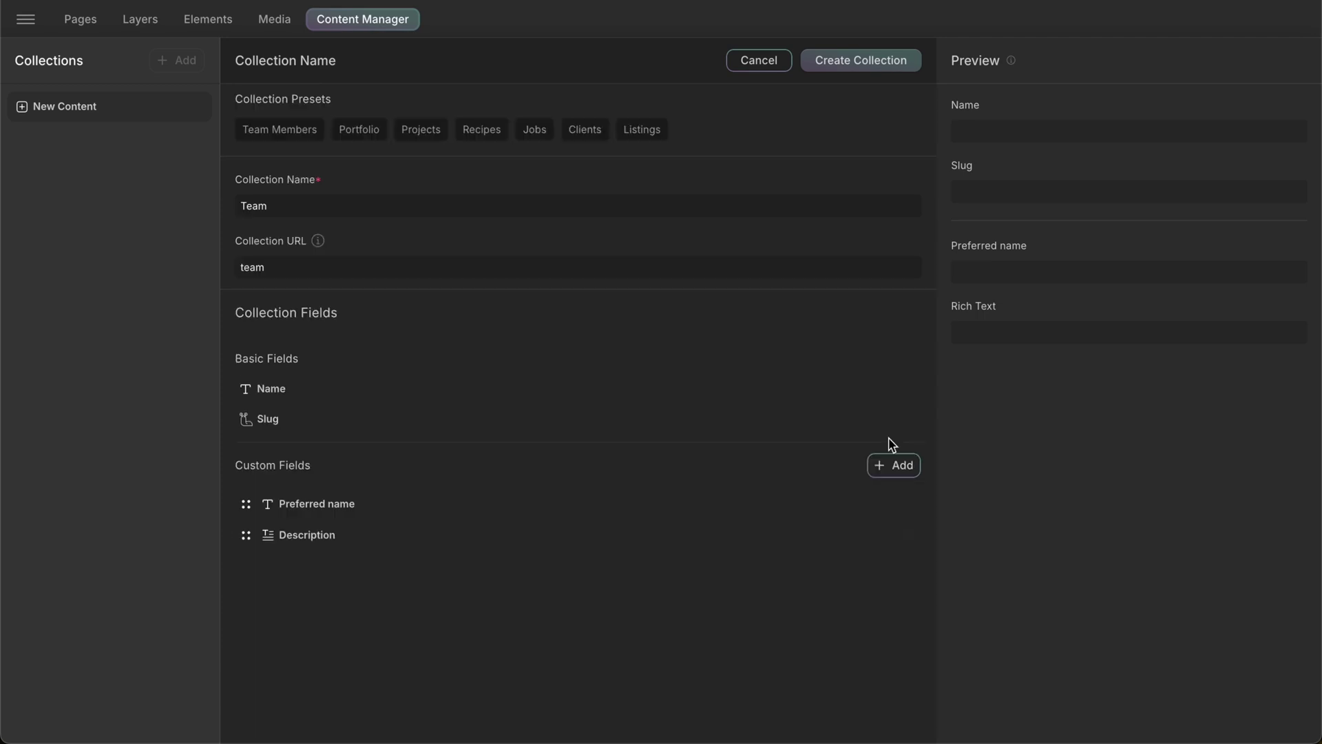
- Add an Image field named Profile picture with help text 'Image here'
left_click(908, 470)
left_click(1025, 170)
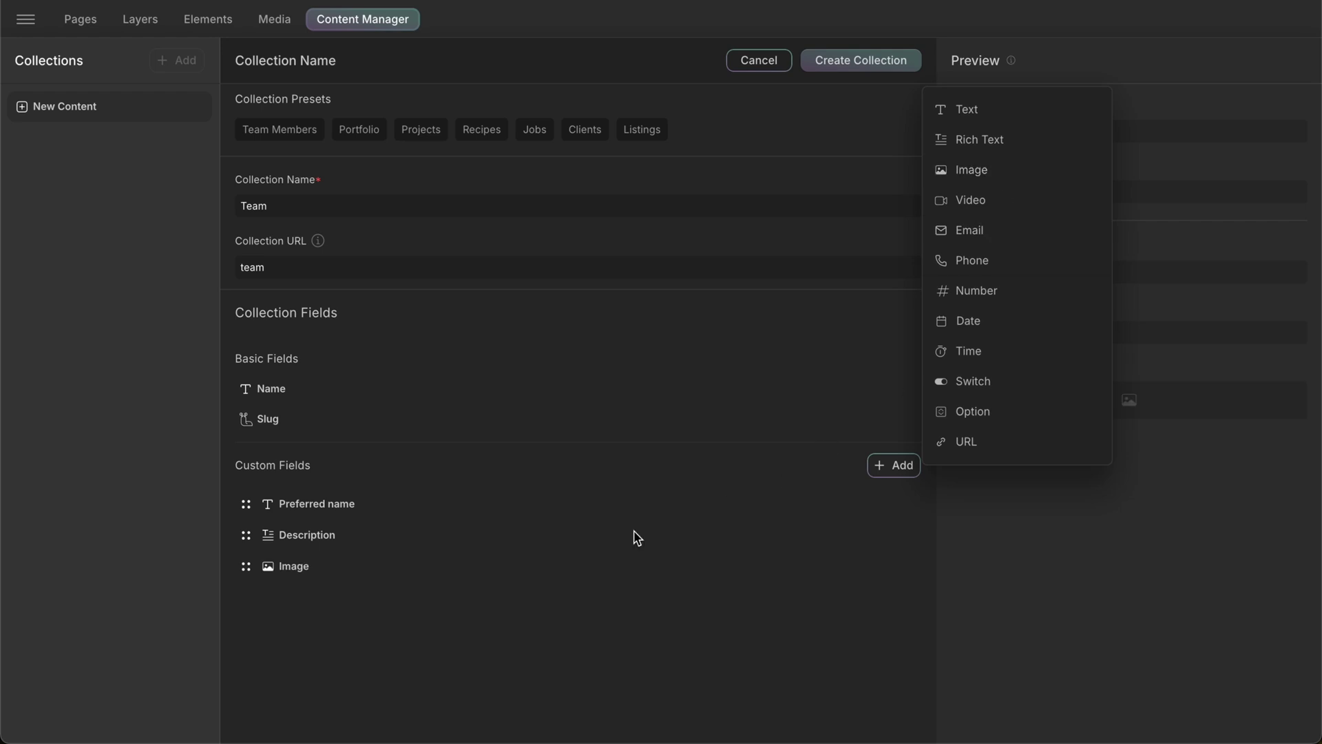
left_click(479, 568)
scroll(435, 615, "down", 2)
left_click(444, 538)
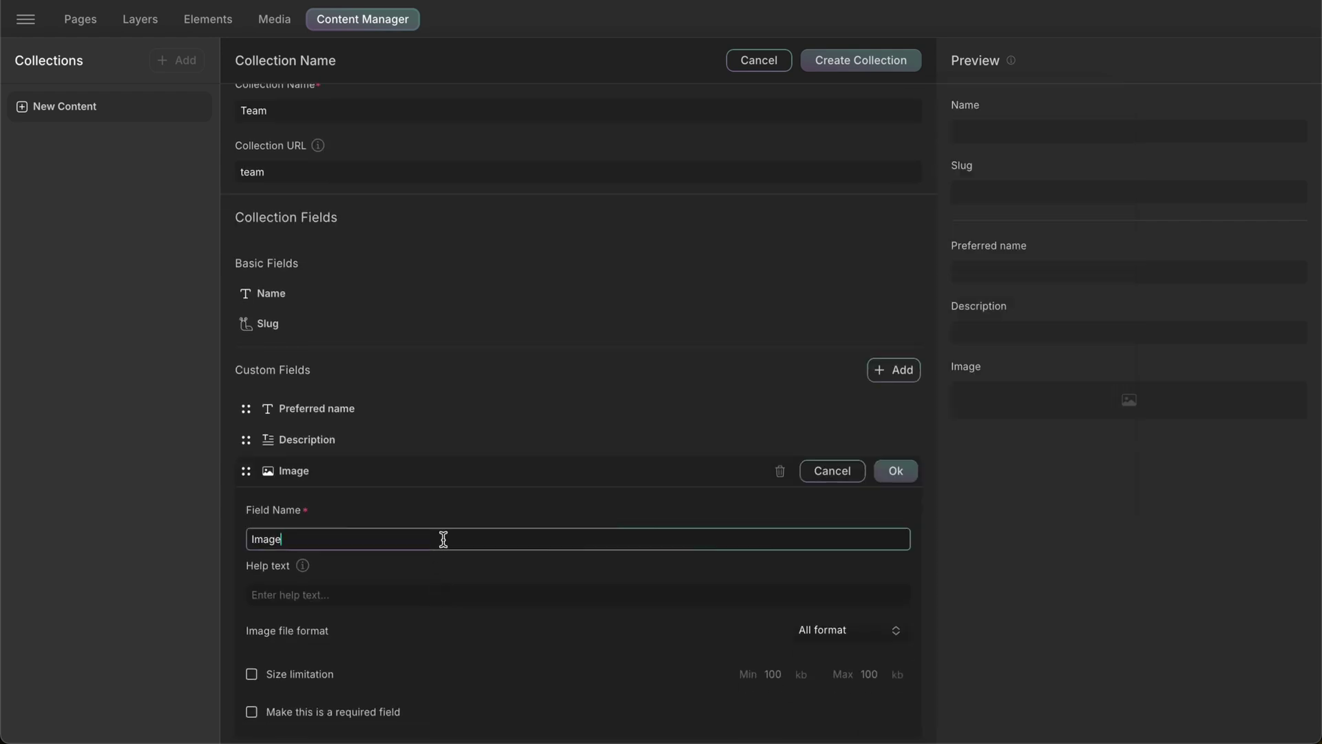
key("ctrl+a")
type("Pro")
left_click(424, 597)
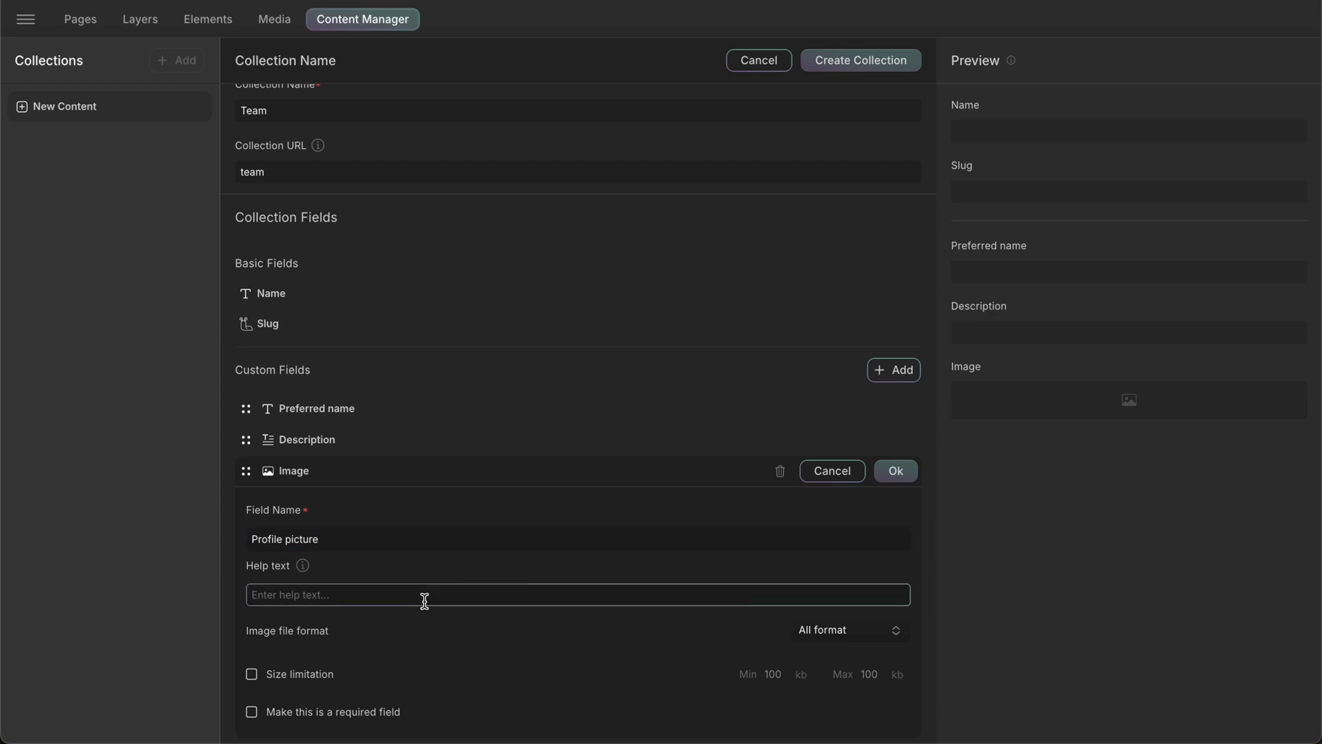
type("Image here")
- Turn on a file size limitation for Profile picture, make it required, and save
scroll(676, 686, "down", 1)
left_click(873, 605)
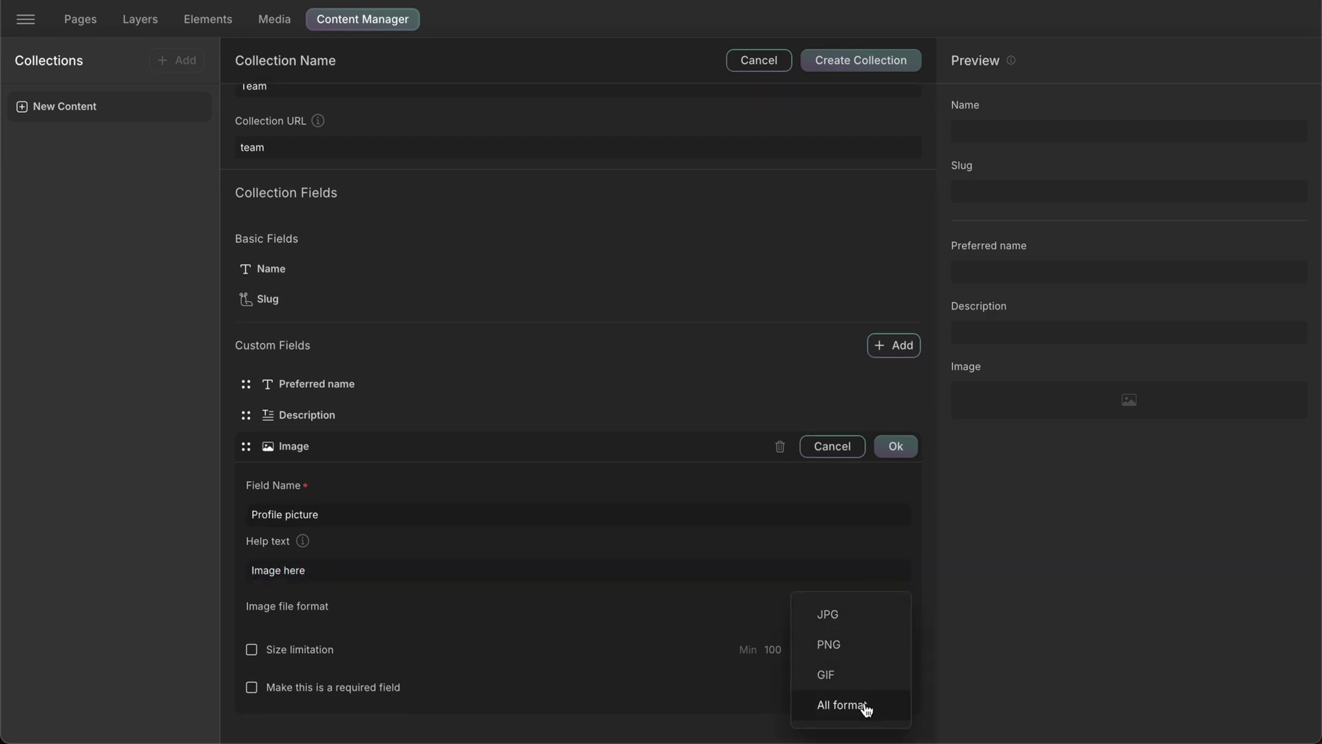
left_click(348, 650)
left_click(252, 650)
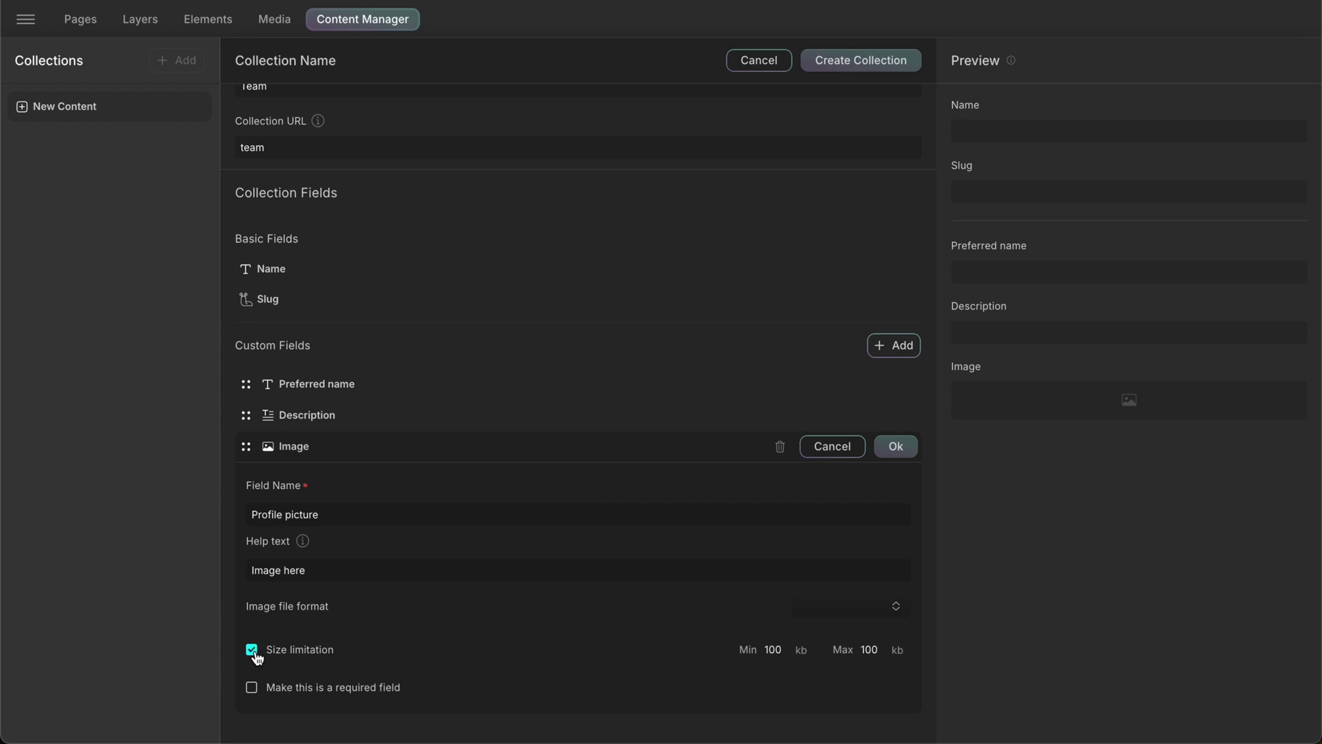
left_click(251, 687)
left_click(896, 447)
- Add a required Email field with a sample e-mail address as its default value
left_click(907, 471)
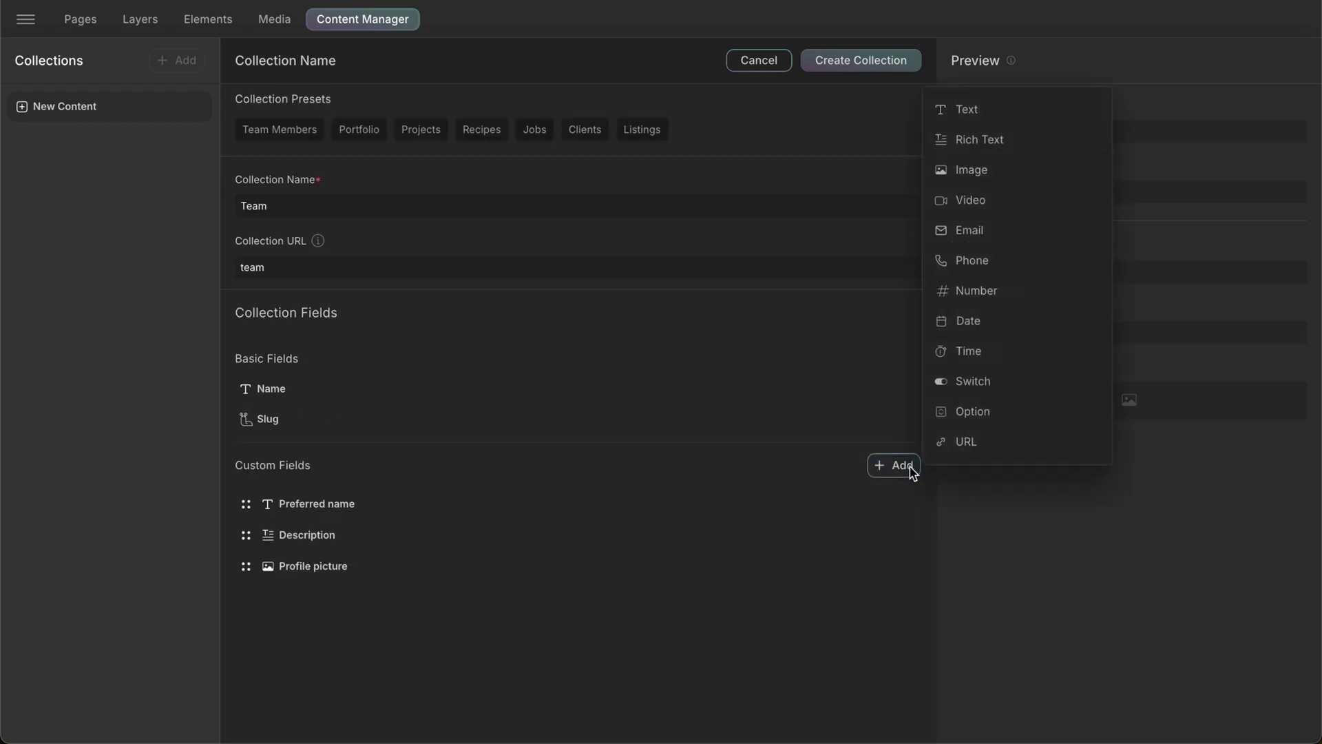
left_click(1046, 244)
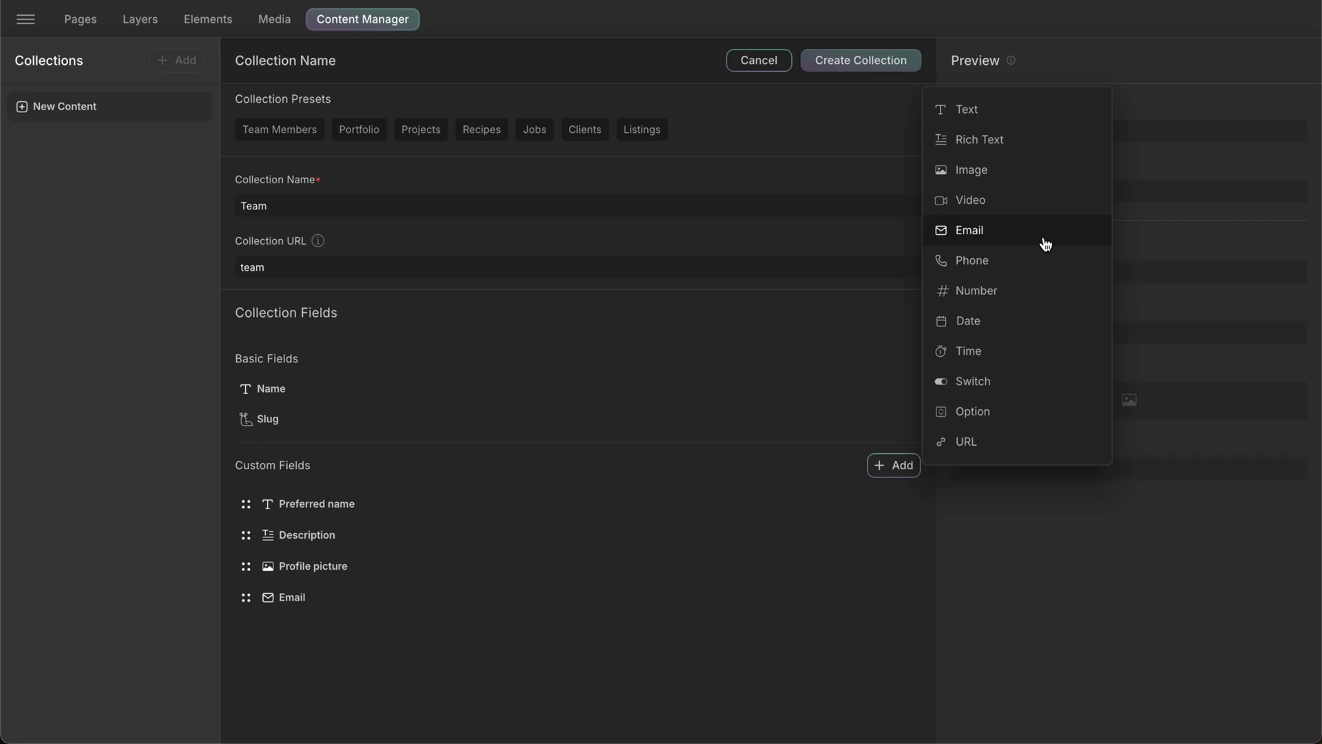
left_click(360, 622)
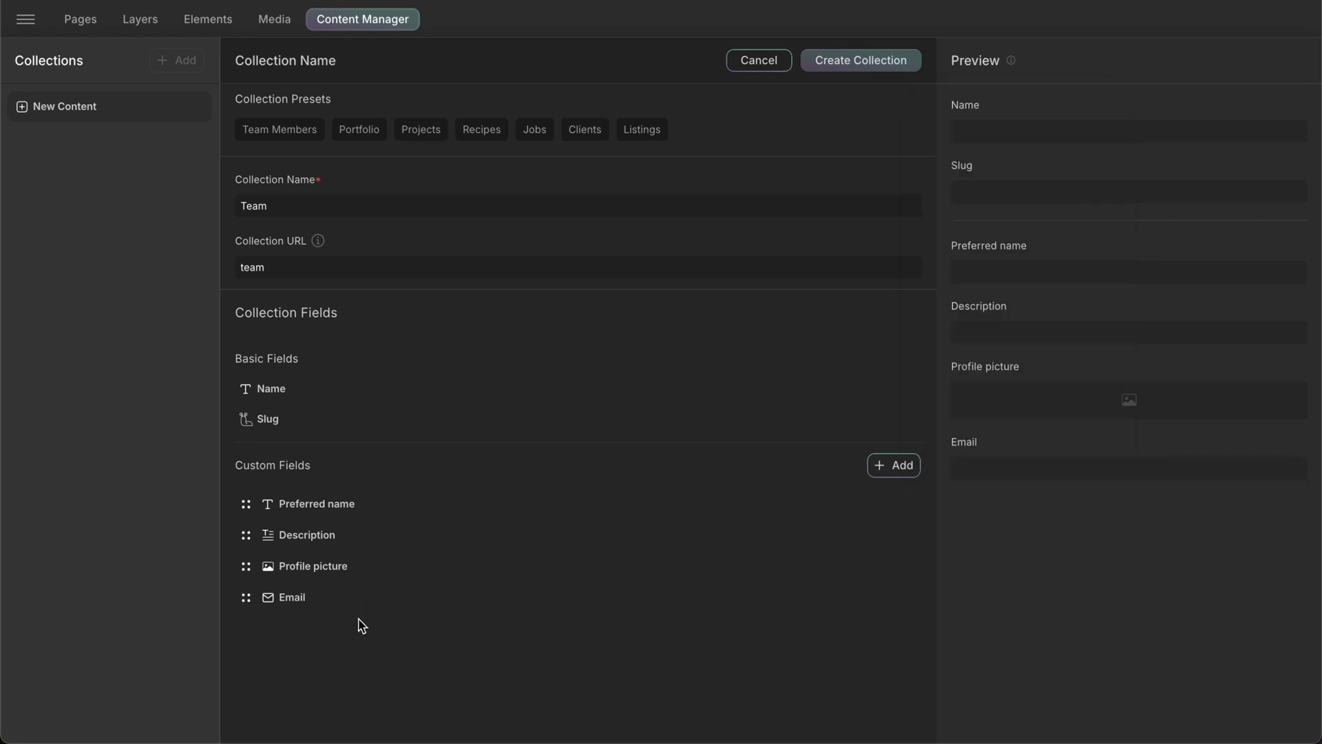
left_click(397, 603)
scroll(397, 604, "down", 3)
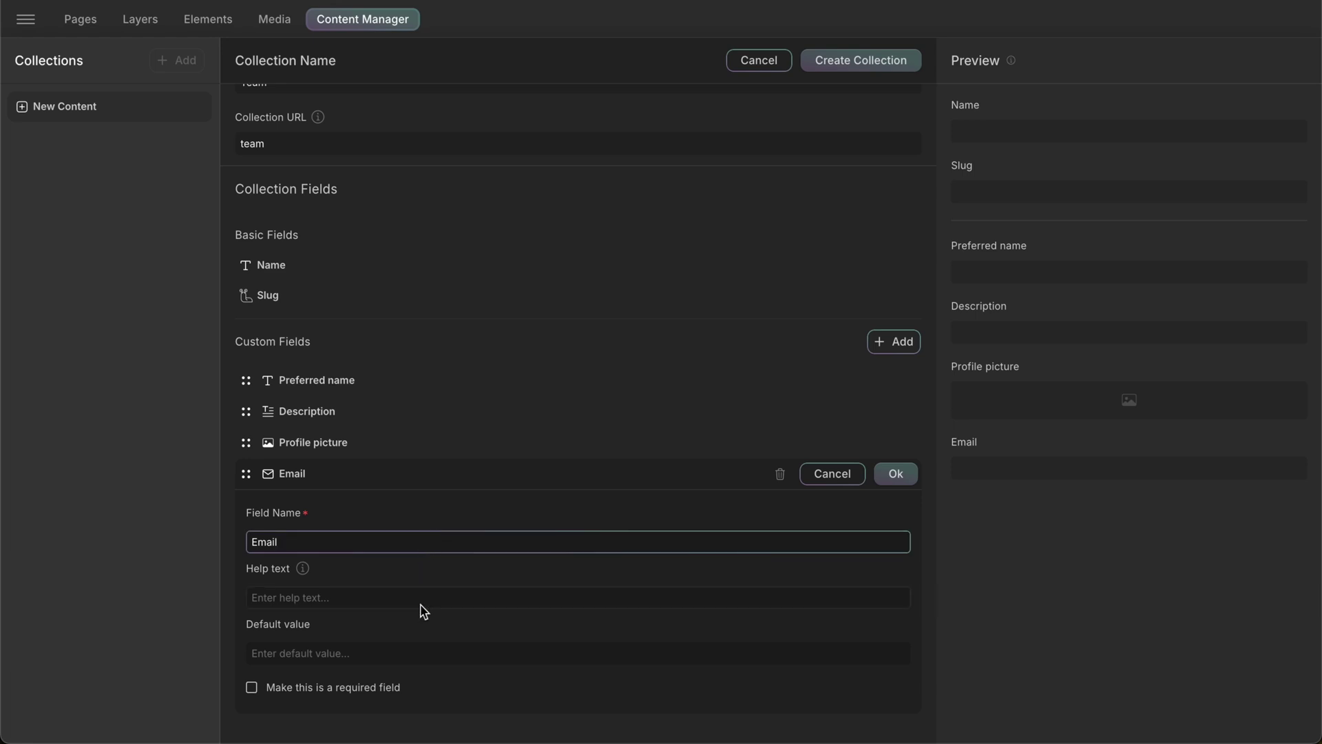
left_click(407, 652)
type("es")
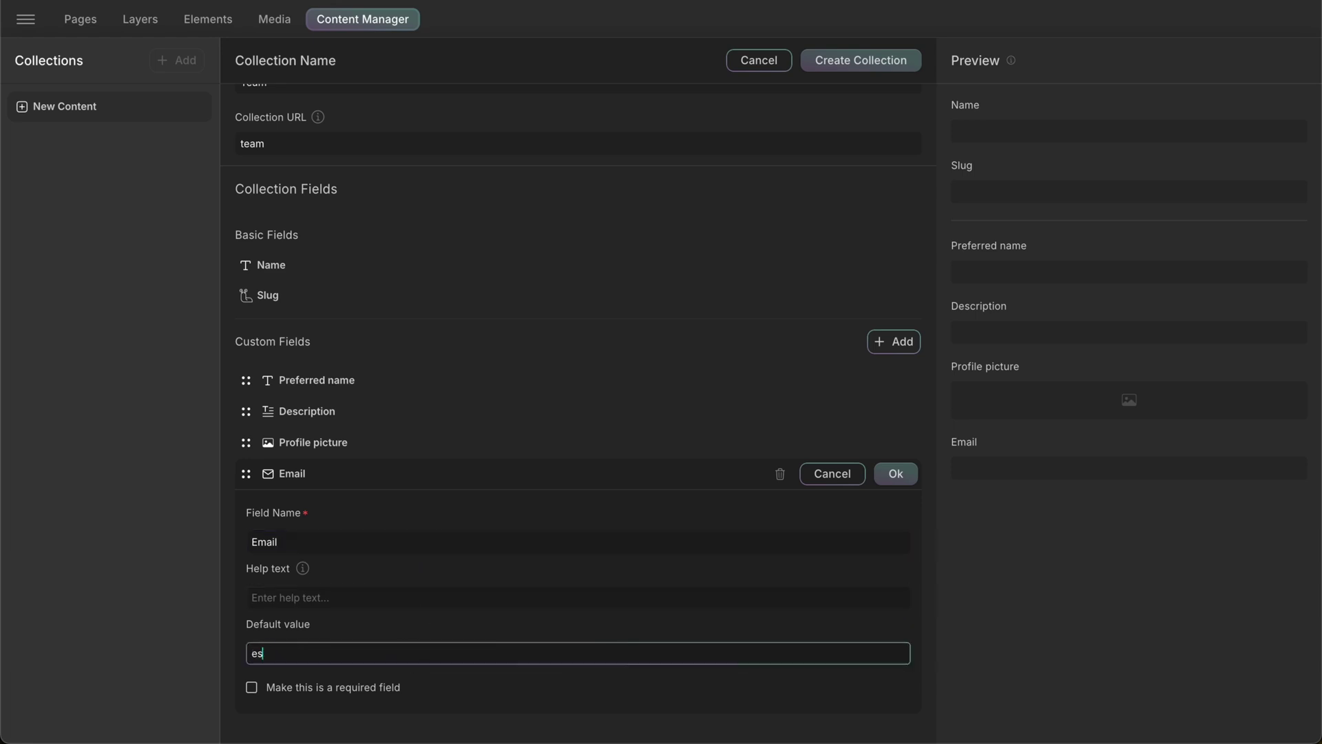
type("ample@gmail.com")
left_click(252, 686)
left_click(895, 473)
- Add a Number field named Years of experience
left_click(903, 463)
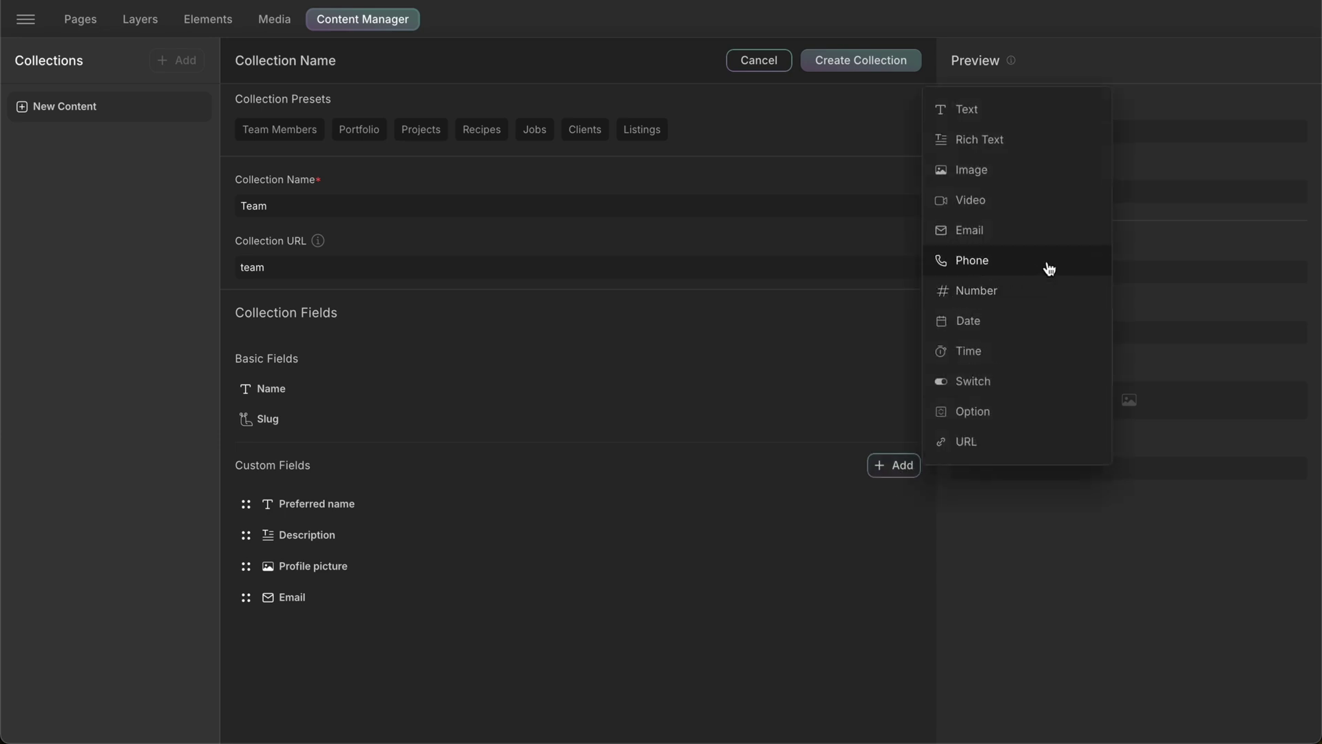
left_click(1034, 296)
left_click(406, 629)
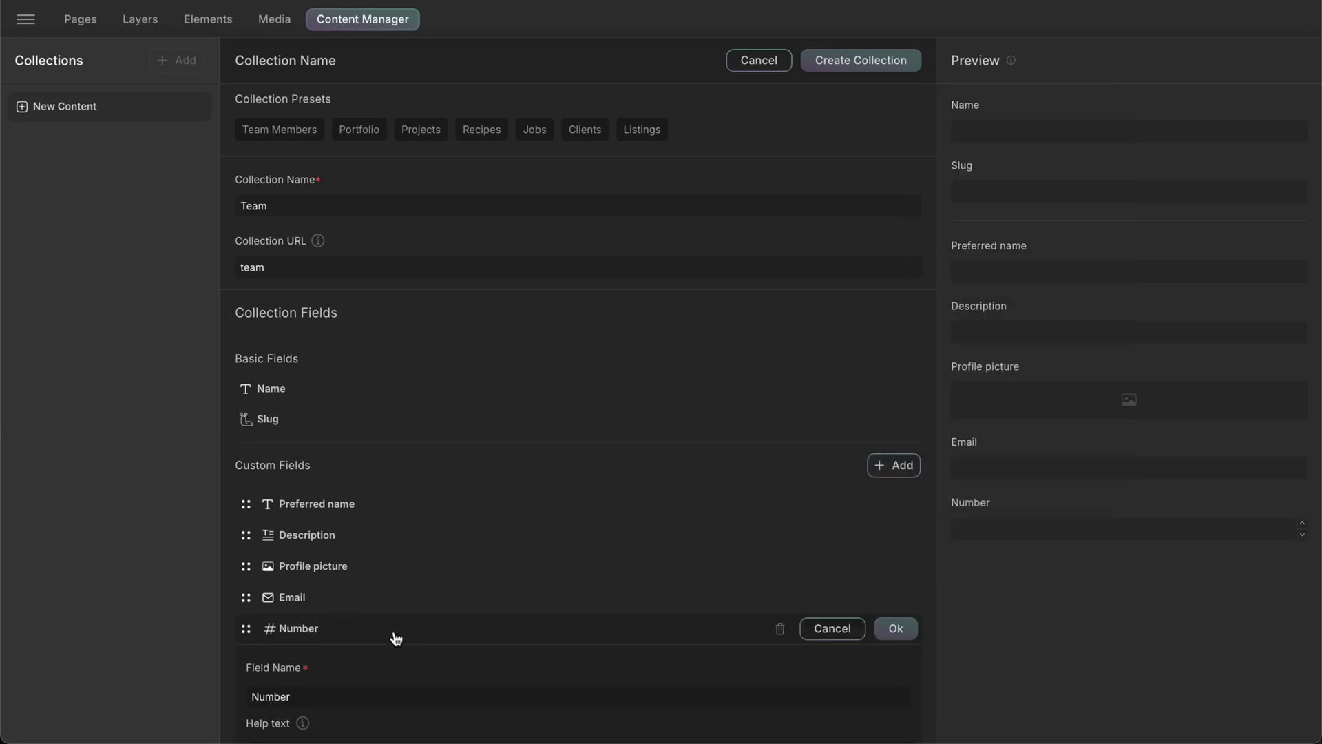
double_click(433, 534)
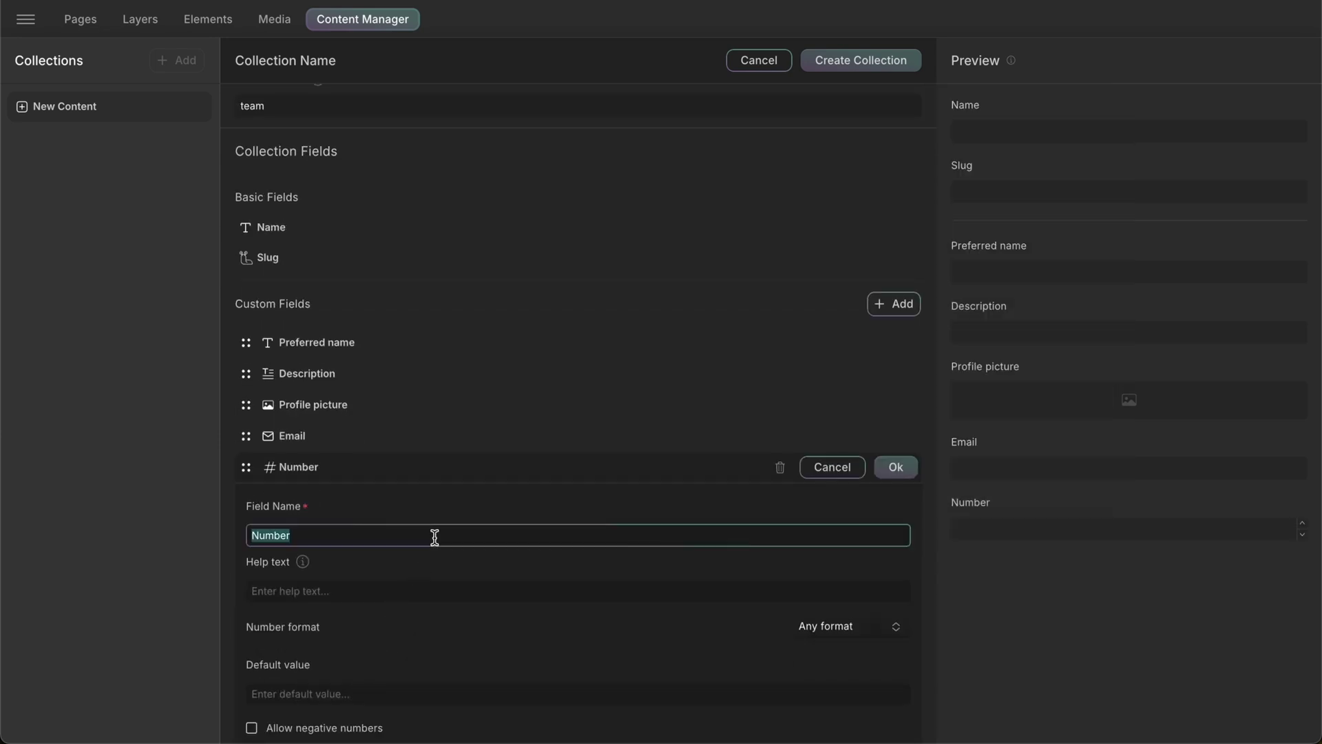
type("Years of experience")
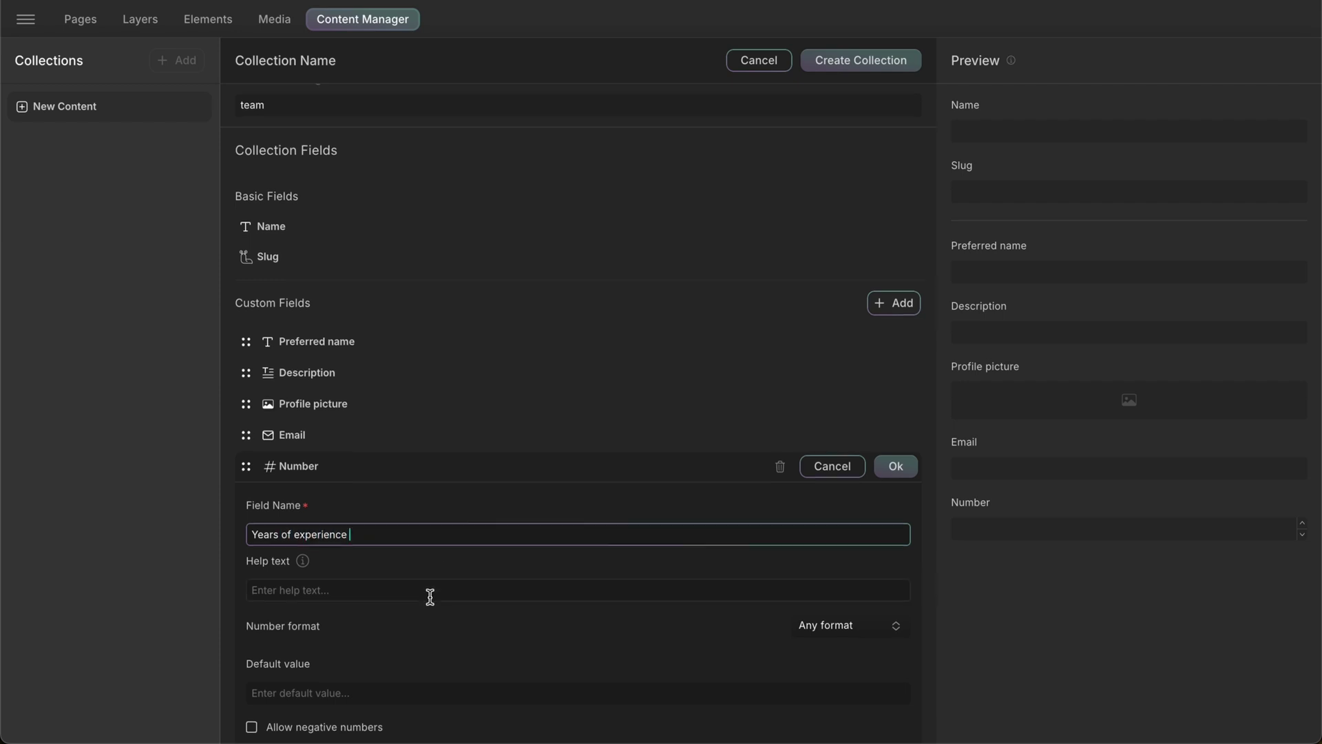
- Set Years of experience to Integer number format and make it required
scroll(620, 572, "down", 2)
left_click(862, 554)
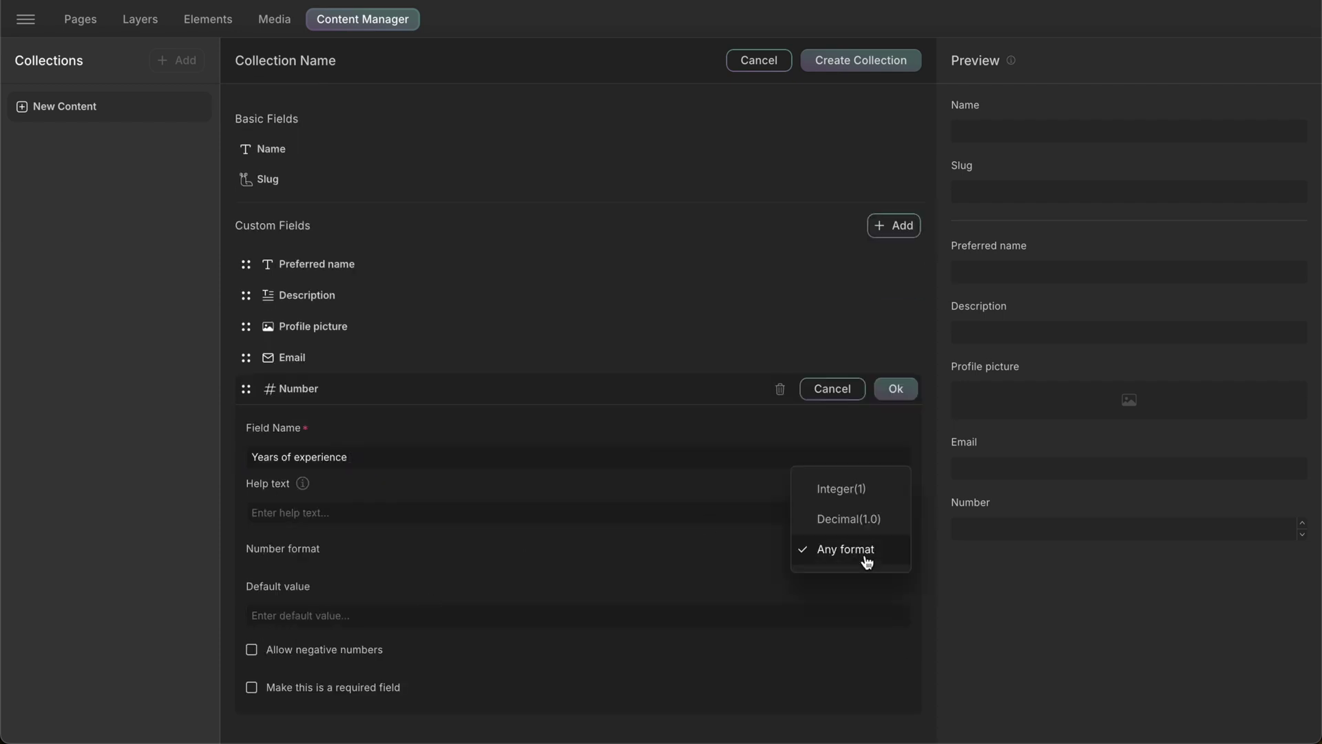
left_click(887, 499)
left_click(879, 560)
left_click(877, 578)
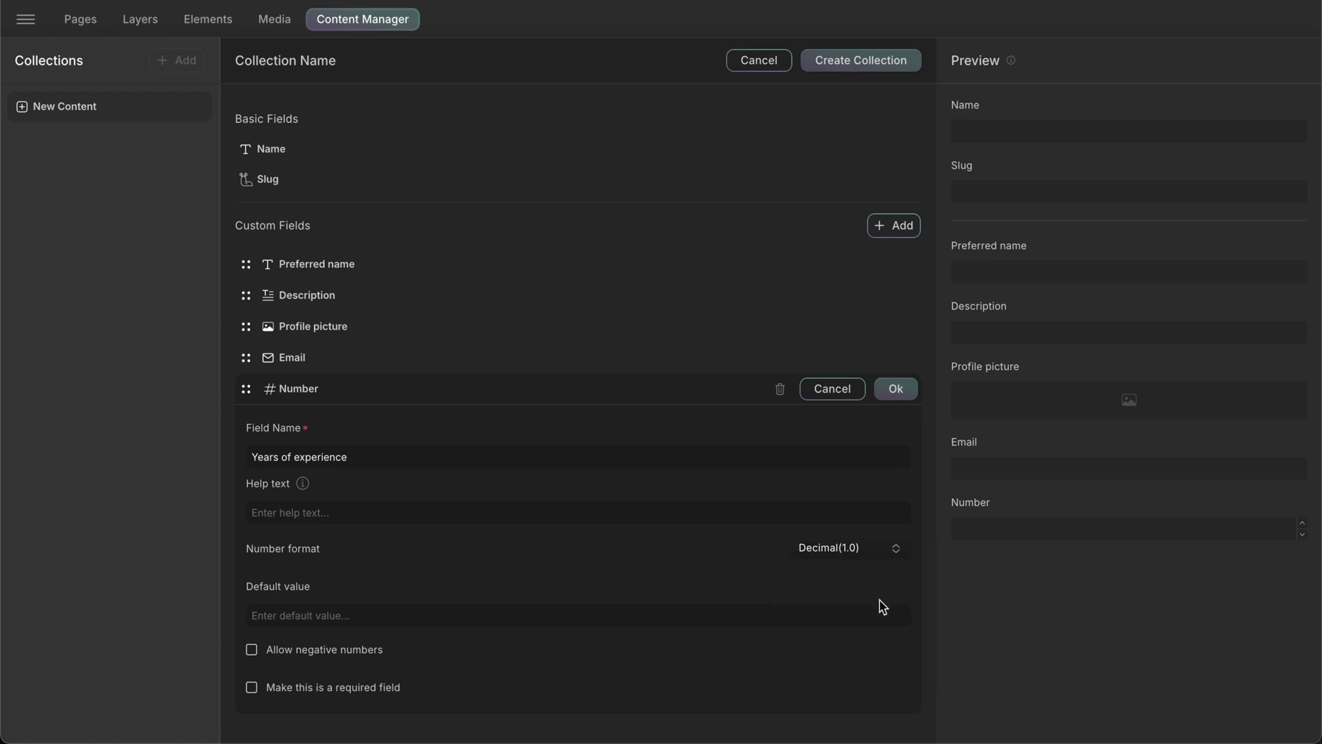
left_click(888, 554)
left_click(885, 515)
left_click(615, 616)
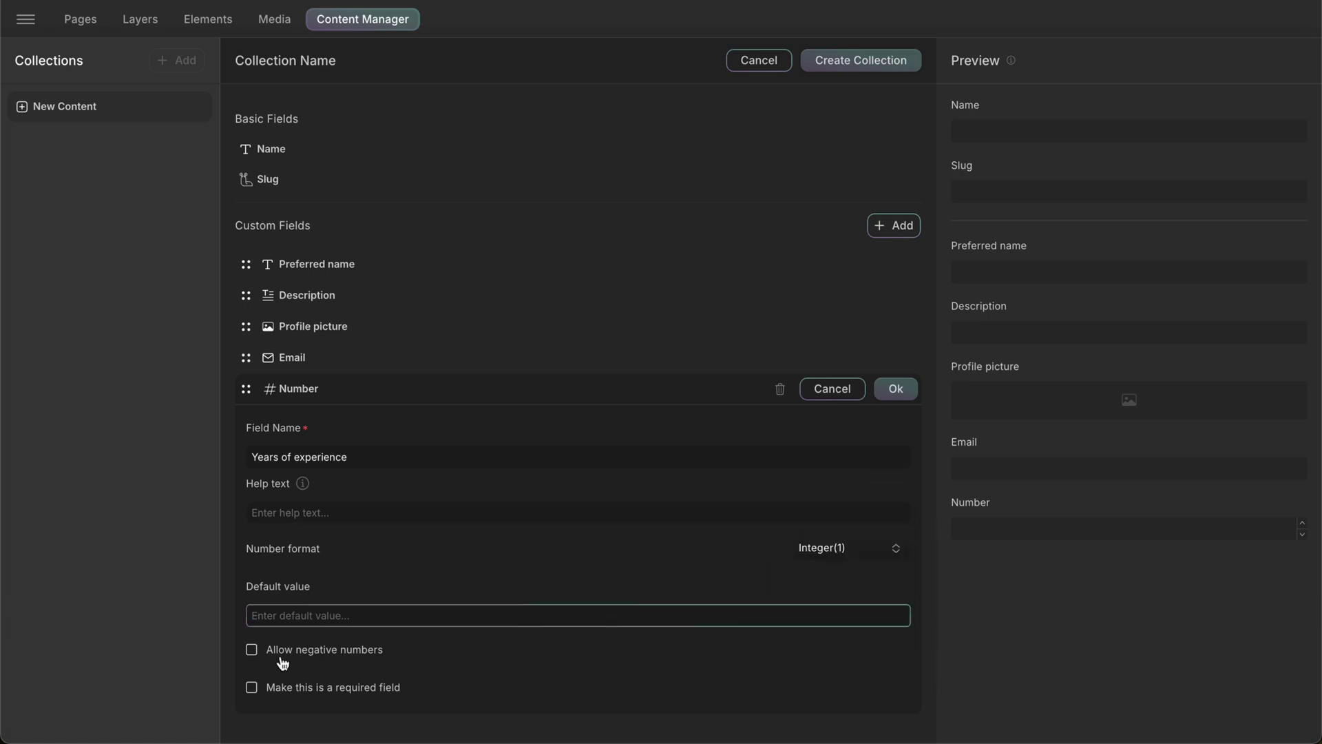
left_click(252, 650)
left_click(252, 651)
left_click(252, 688)
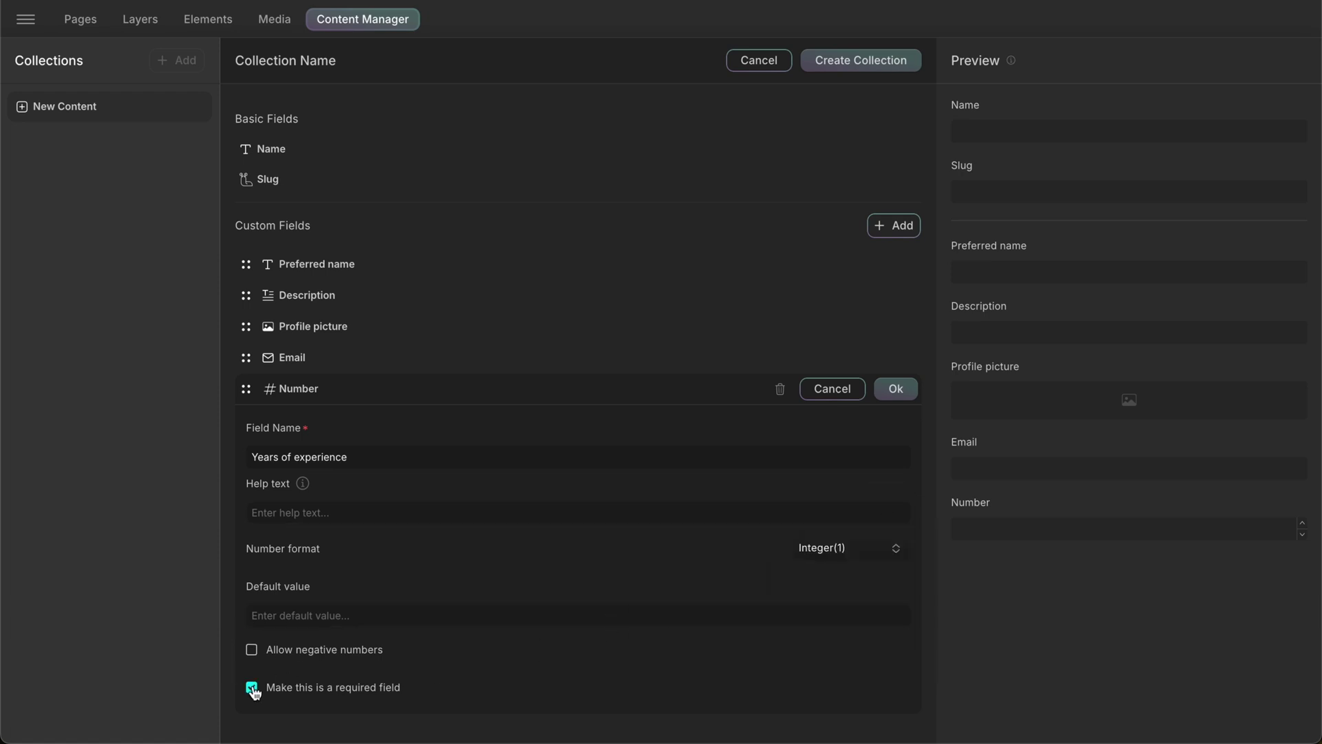
- Save Years of experience, then add a required Switch field named Current Employee
left_click(899, 389)
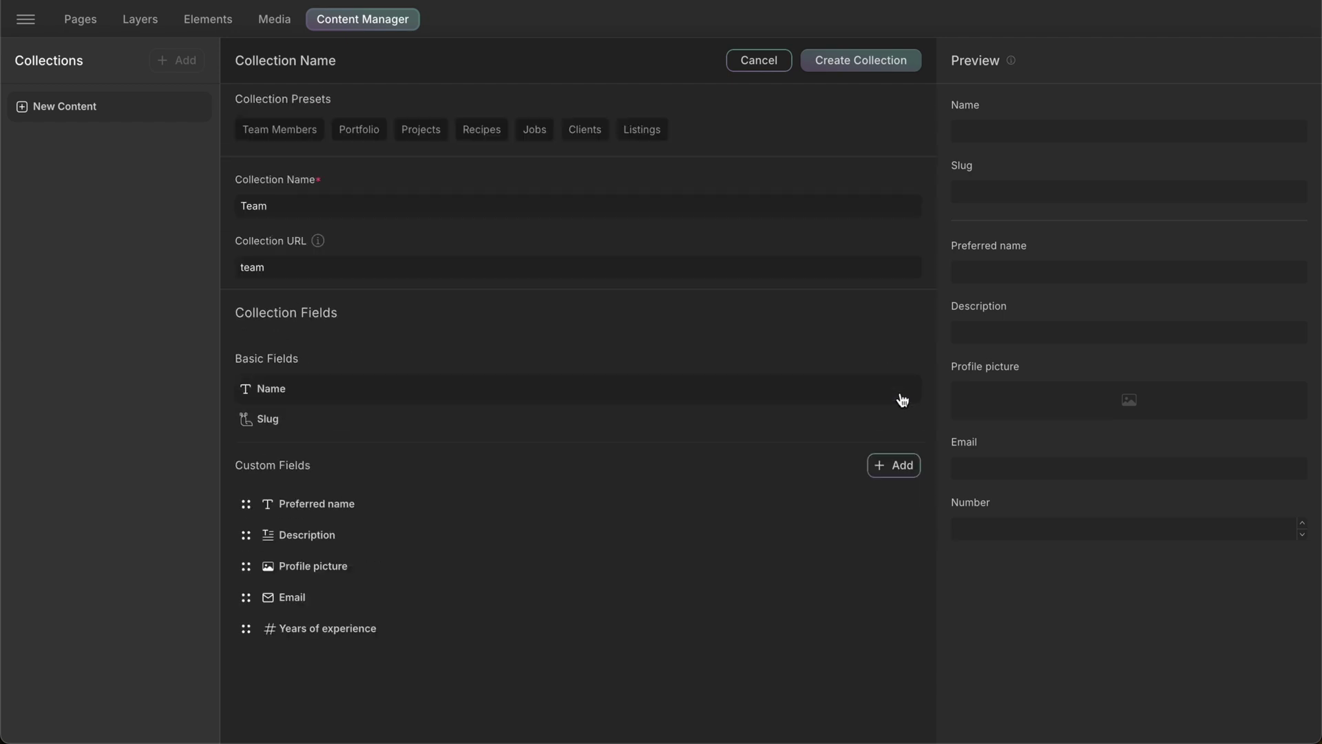
left_click(906, 471)
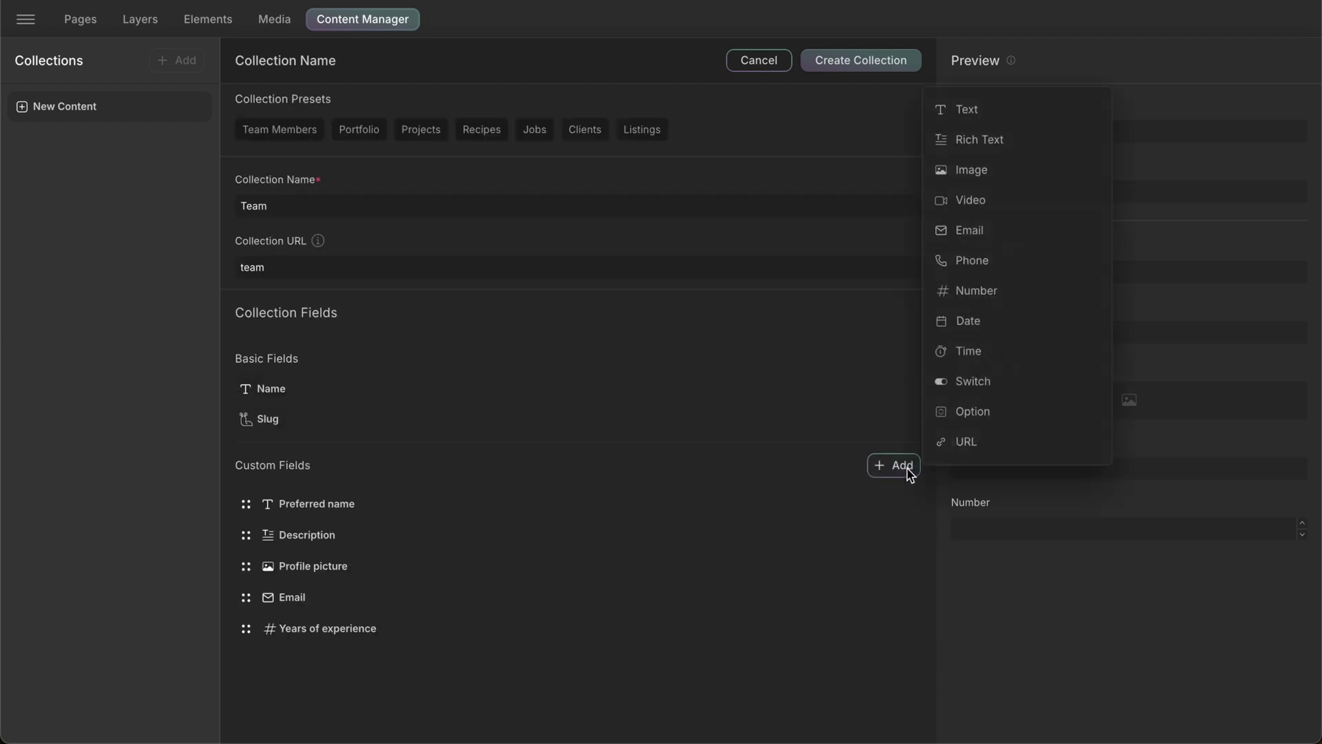
left_click(1059, 382)
left_click(357, 678)
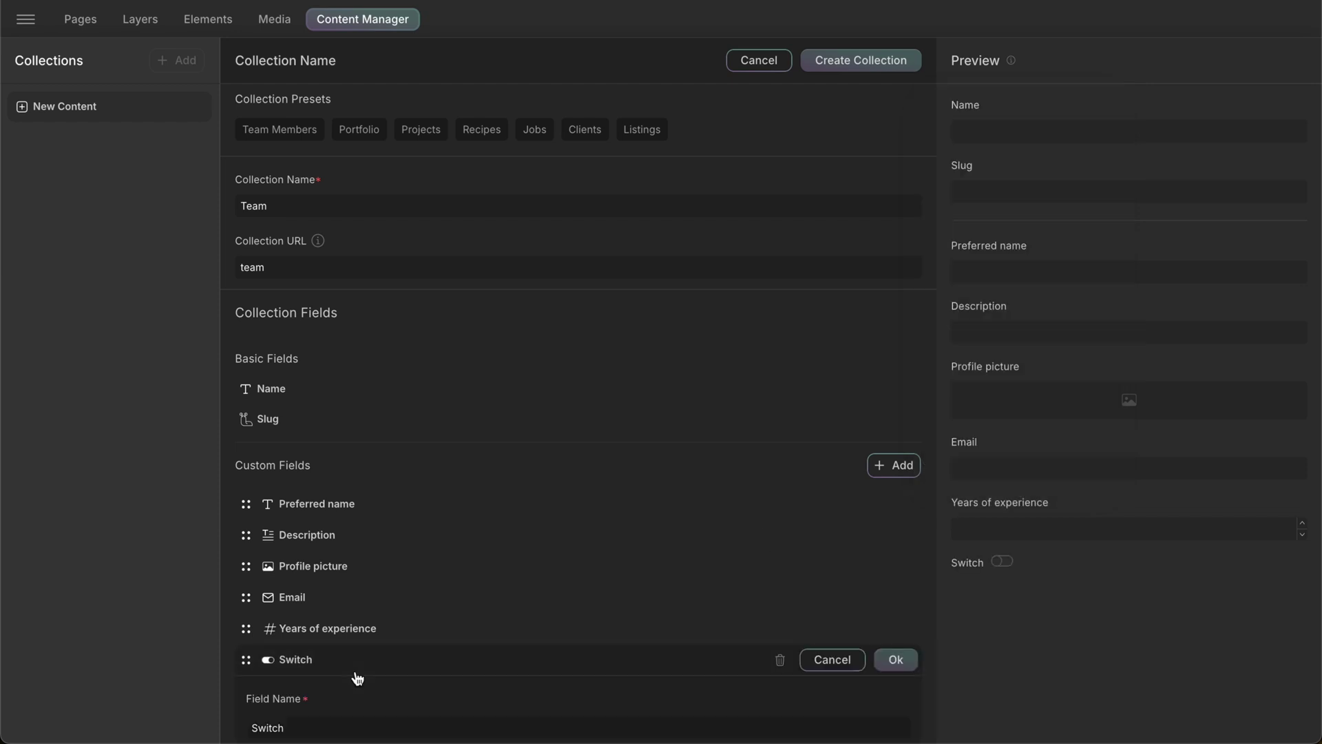
scroll(358, 679, "down", 3)
double_click(397, 551)
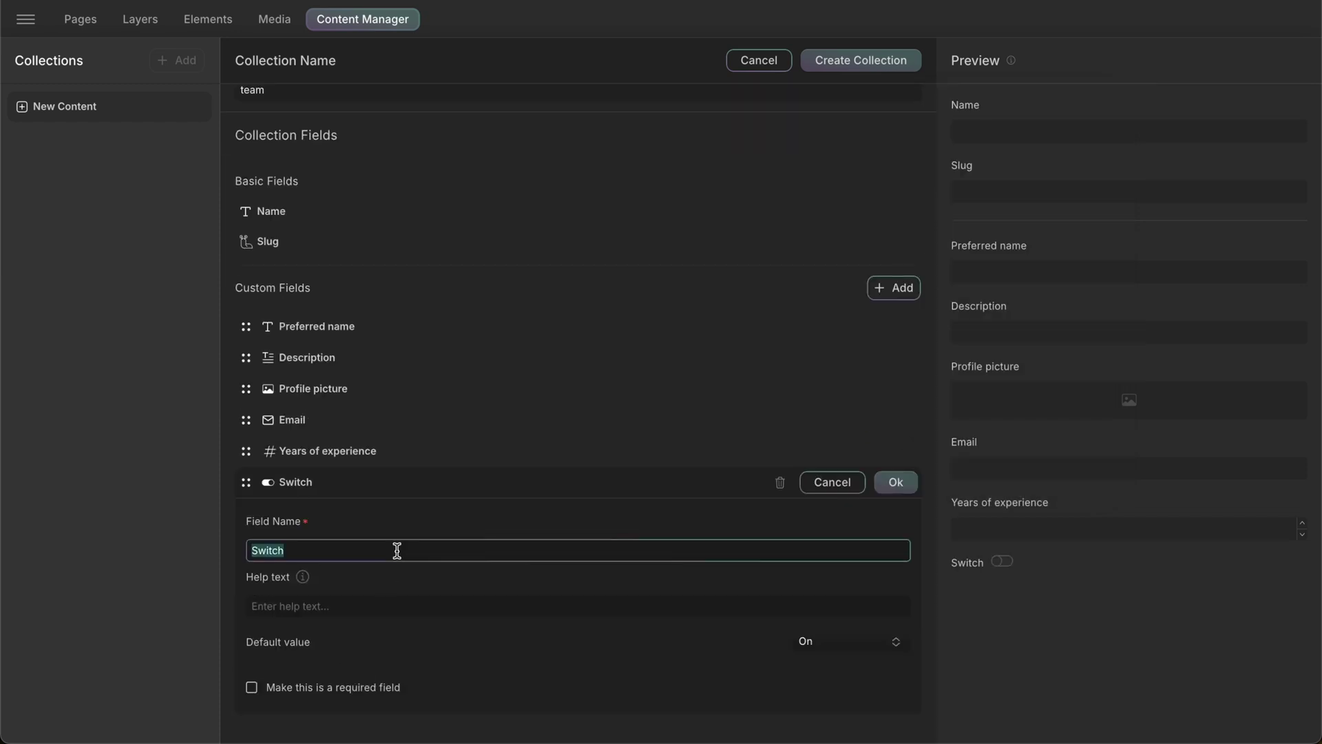
type("Current Employee")
left_click(252, 687)
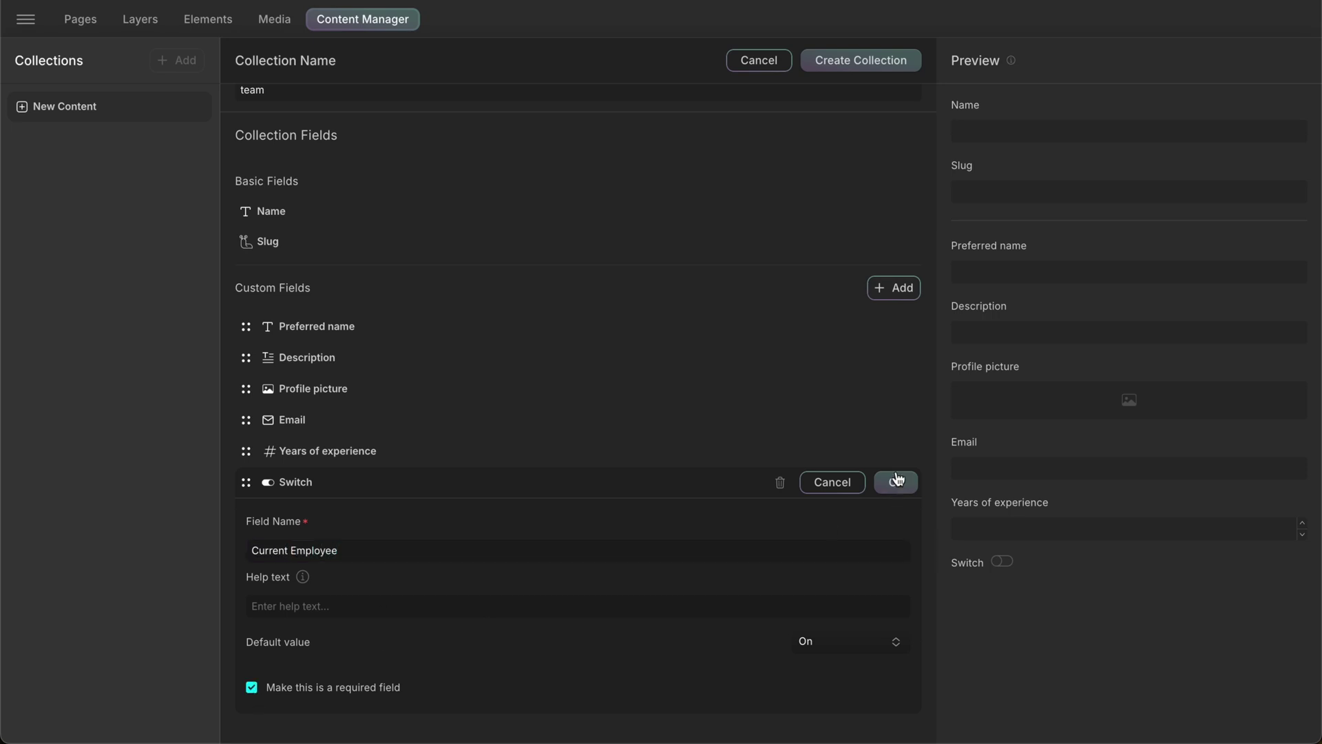
left_click(896, 482)
- Add an Option field named Position with help text 'position here'
left_click(893, 465)
left_click(972, 411)
left_click(404, 690)
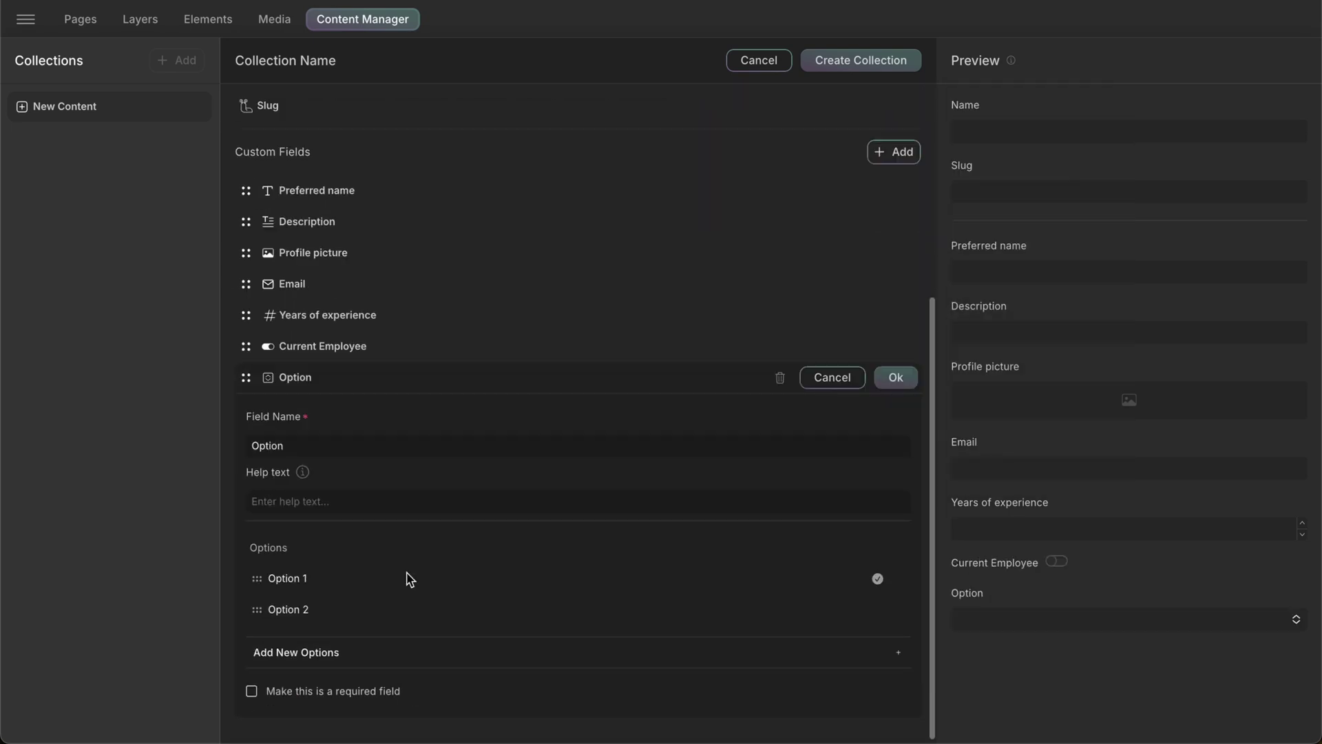
double_click(427, 447)
type("Position")
left_click(412, 502)
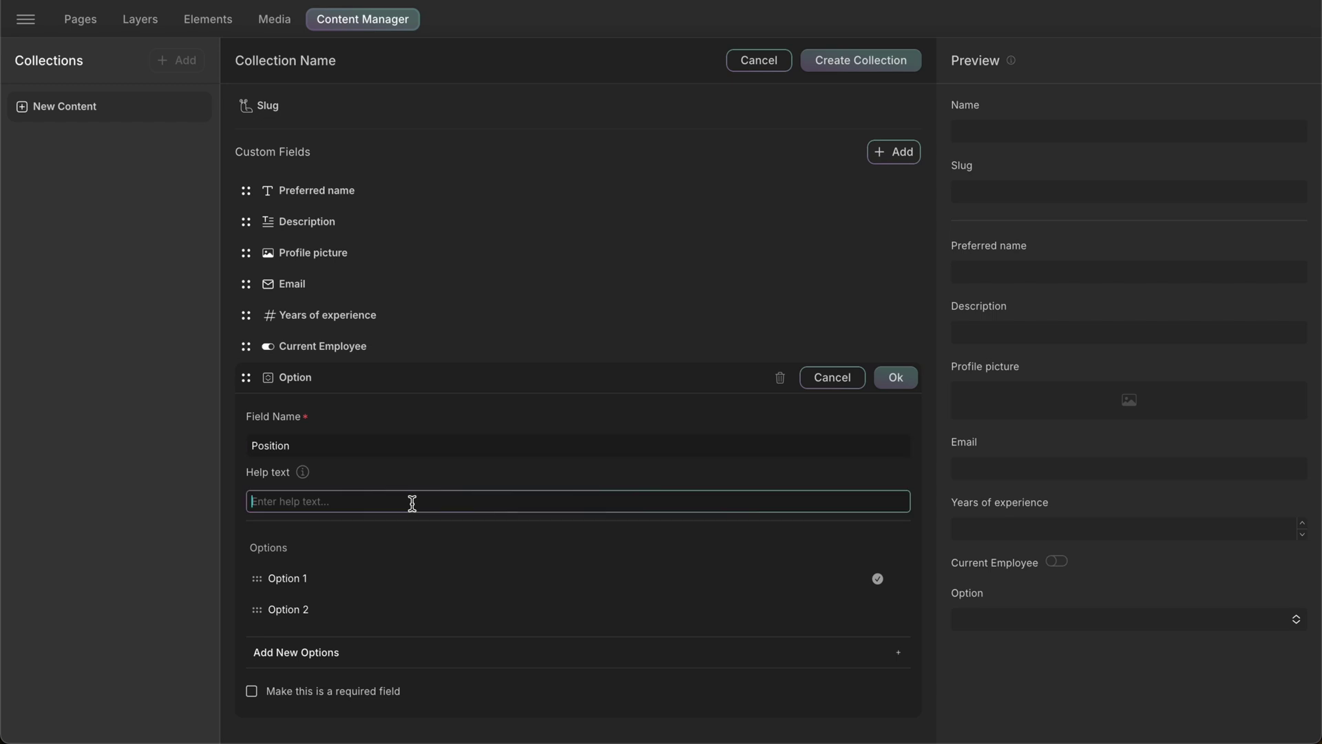
type("position here")
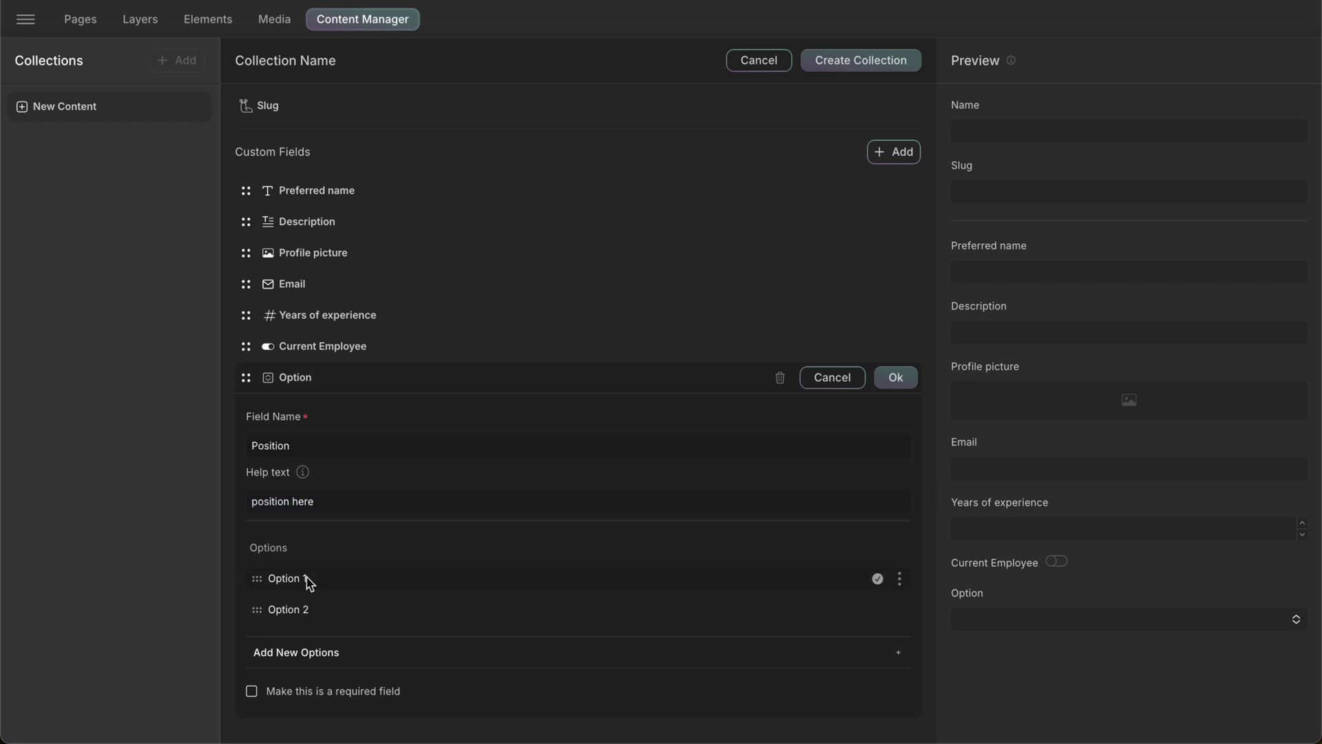
- Give Position the choices Head Of Content, Senior Content Writer, Junior Content Writer and Analyst
left_click(306, 578)
type("Head Of Content")
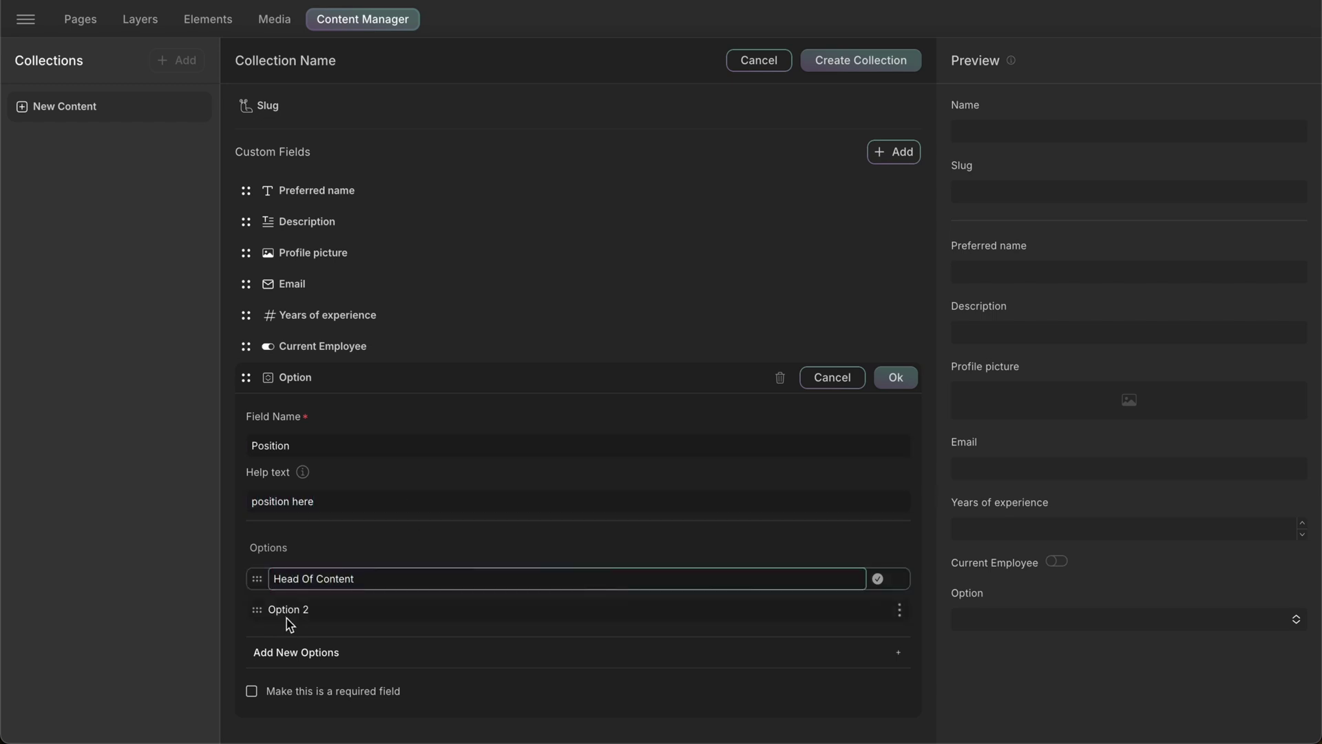
left_click(289, 623)
type("Senior C")
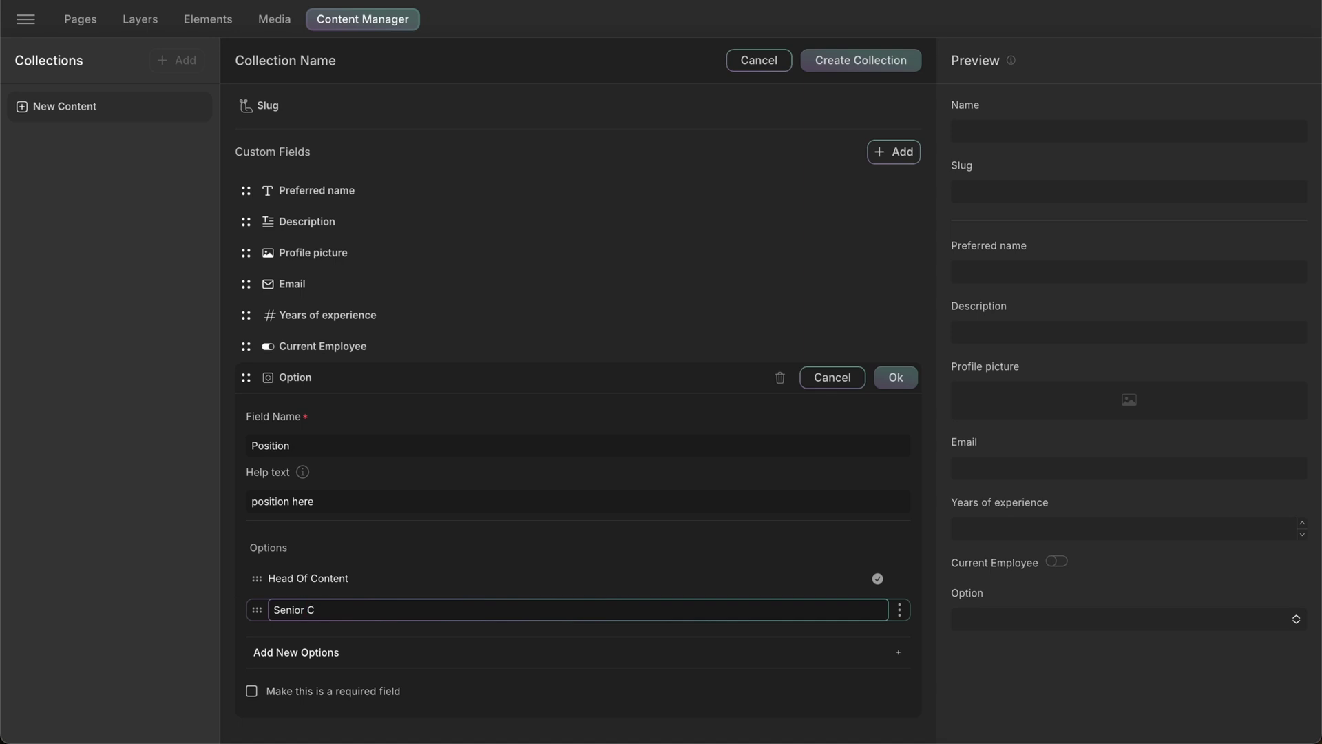
type("ontent Writer")
left_click(303, 654)
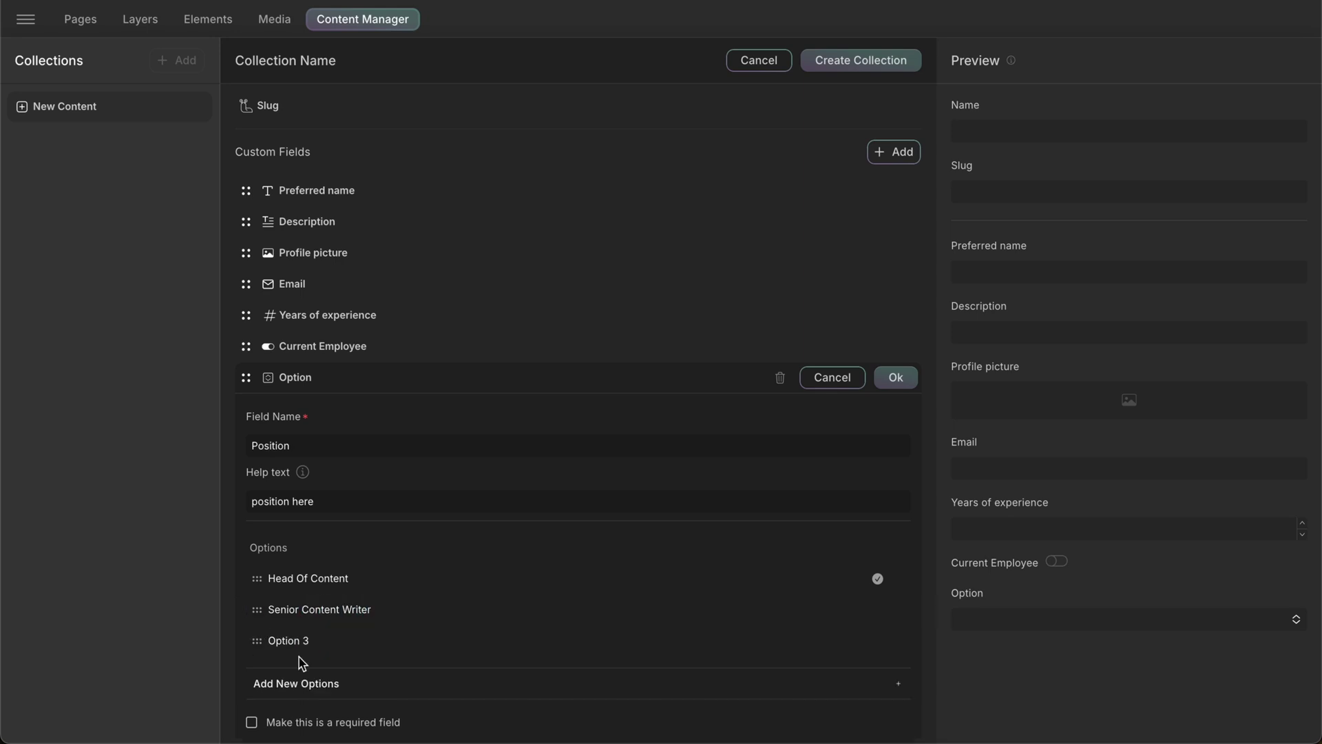
left_click(298, 642)
type("Junior Conte")
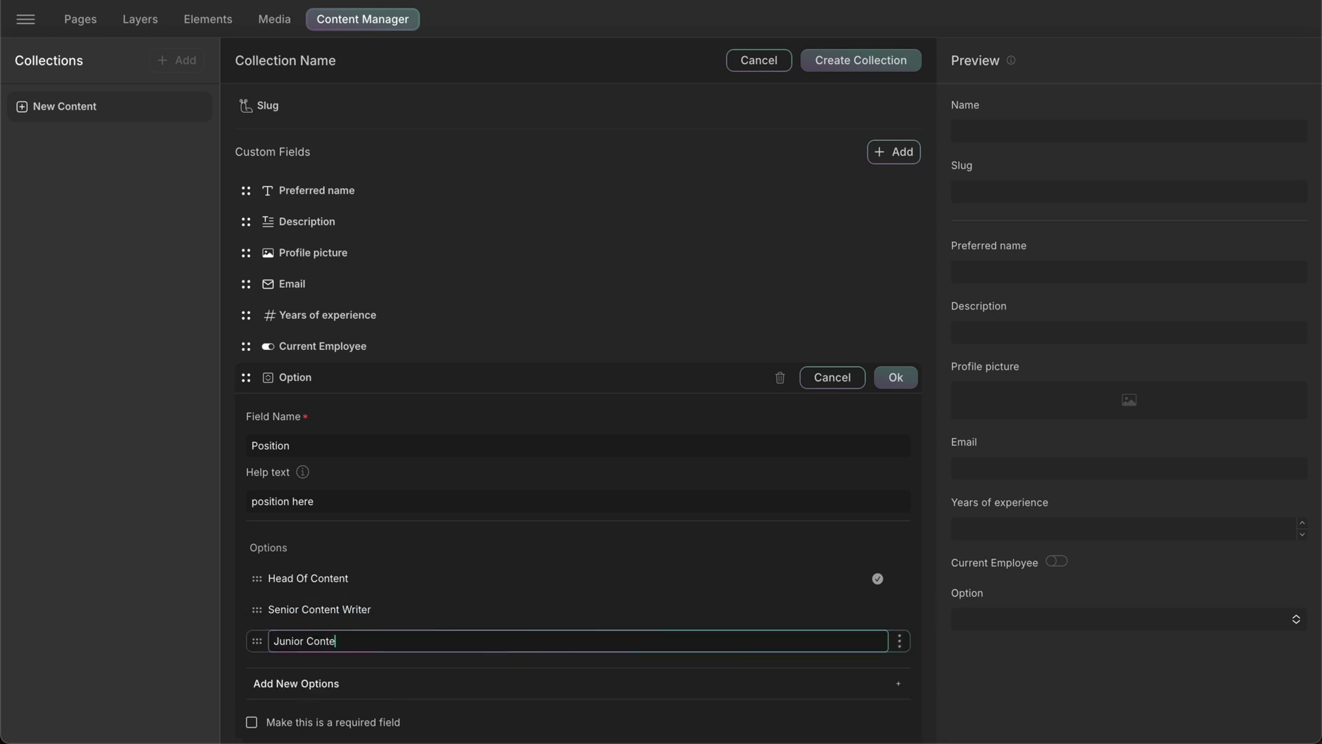
type("nt Writer")
left_click(847, 683)
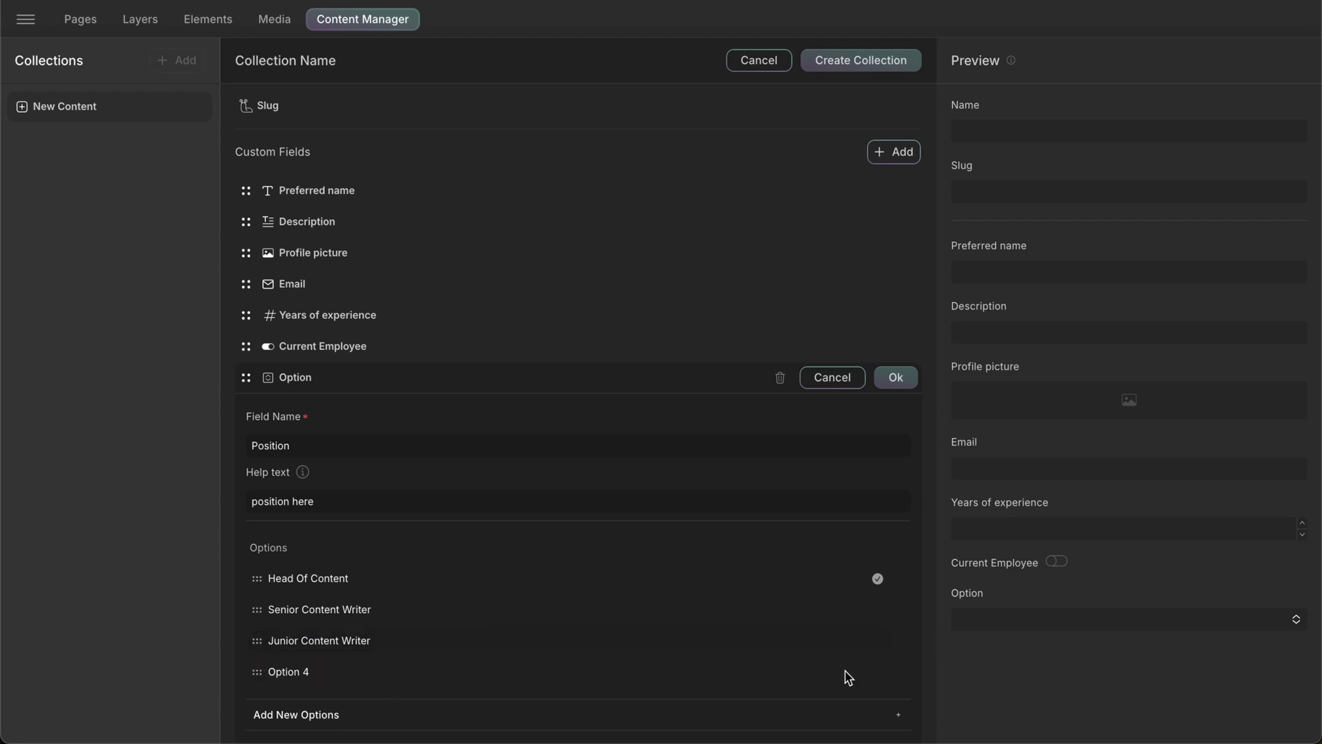
left_click(900, 671)
left_click(948, 678)
type("Analyst")
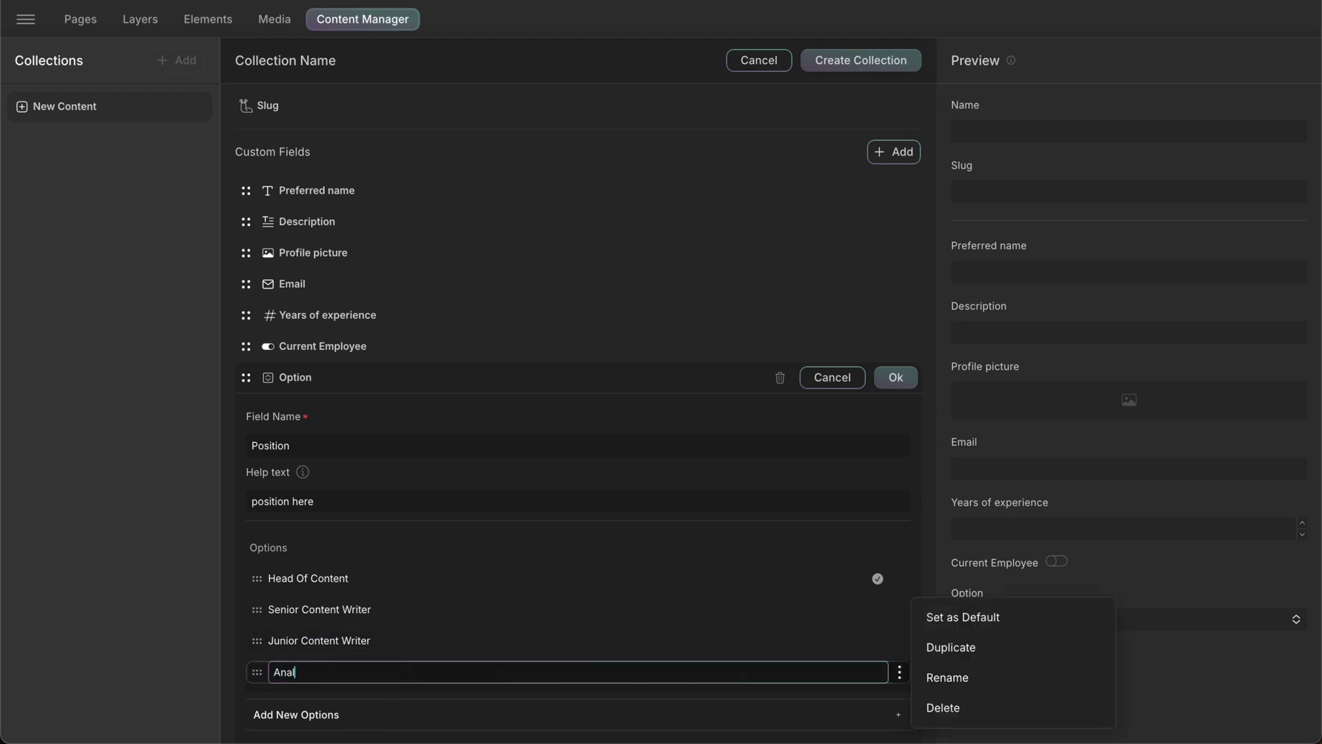
left_click(425, 643)
scroll(424, 644, "down", 1)
- Make the Position field required and save it, then add a new URL field
left_click(252, 688)
left_click(896, 311)
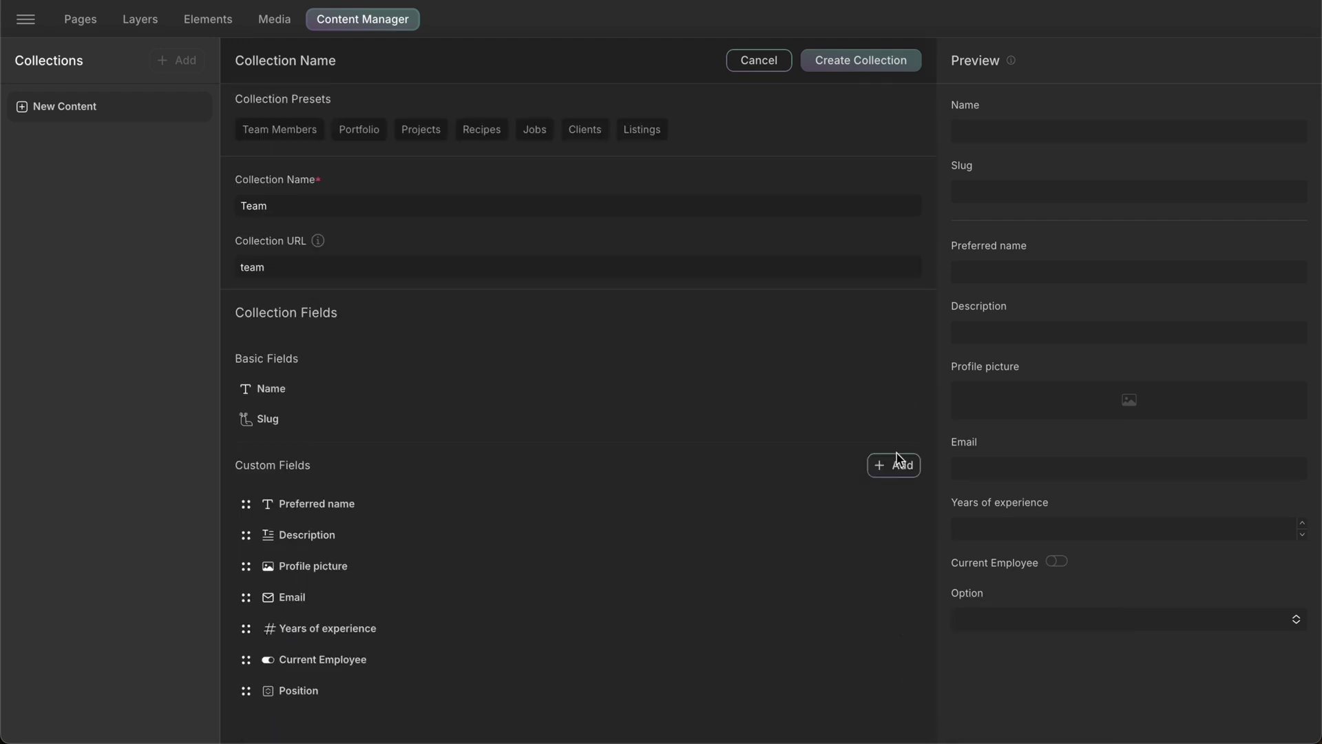
left_click(896, 469)
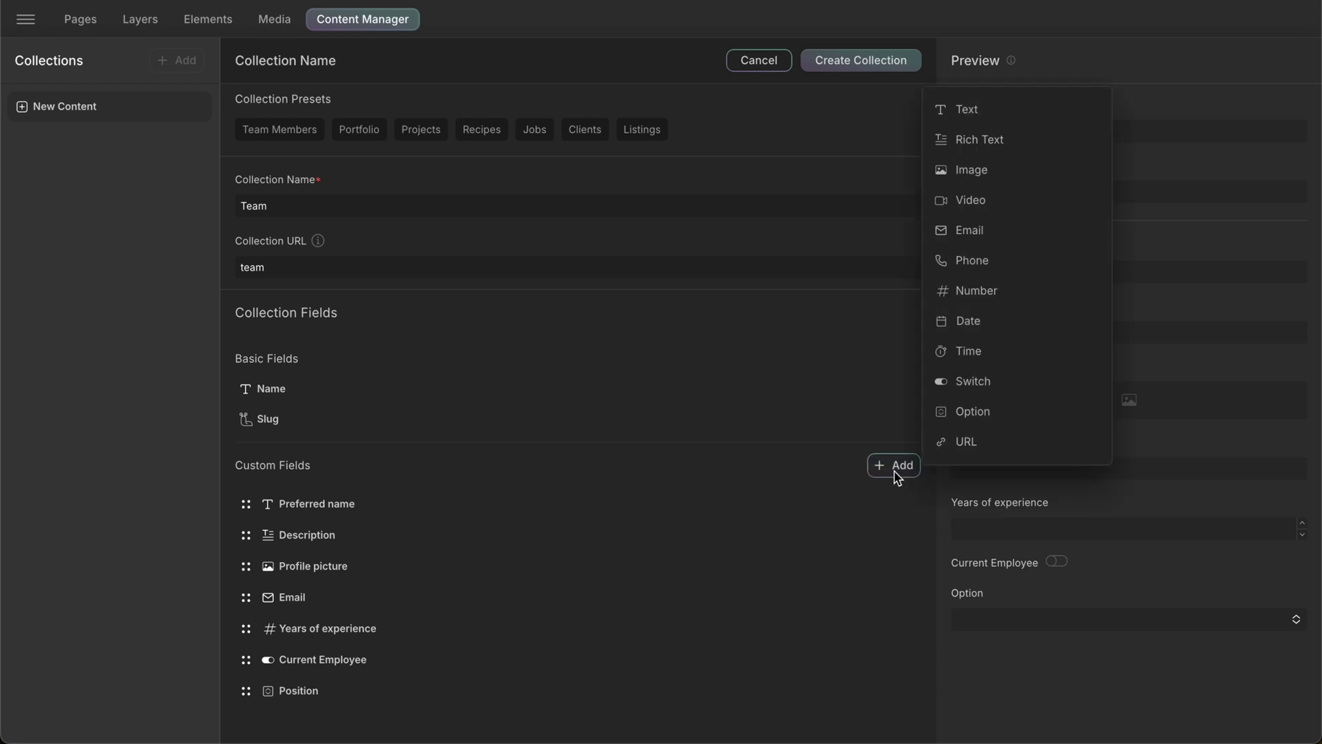
left_click(964, 458)
- Rename the new URL field to 'LinkedIn' and save it
left_click(422, 700)
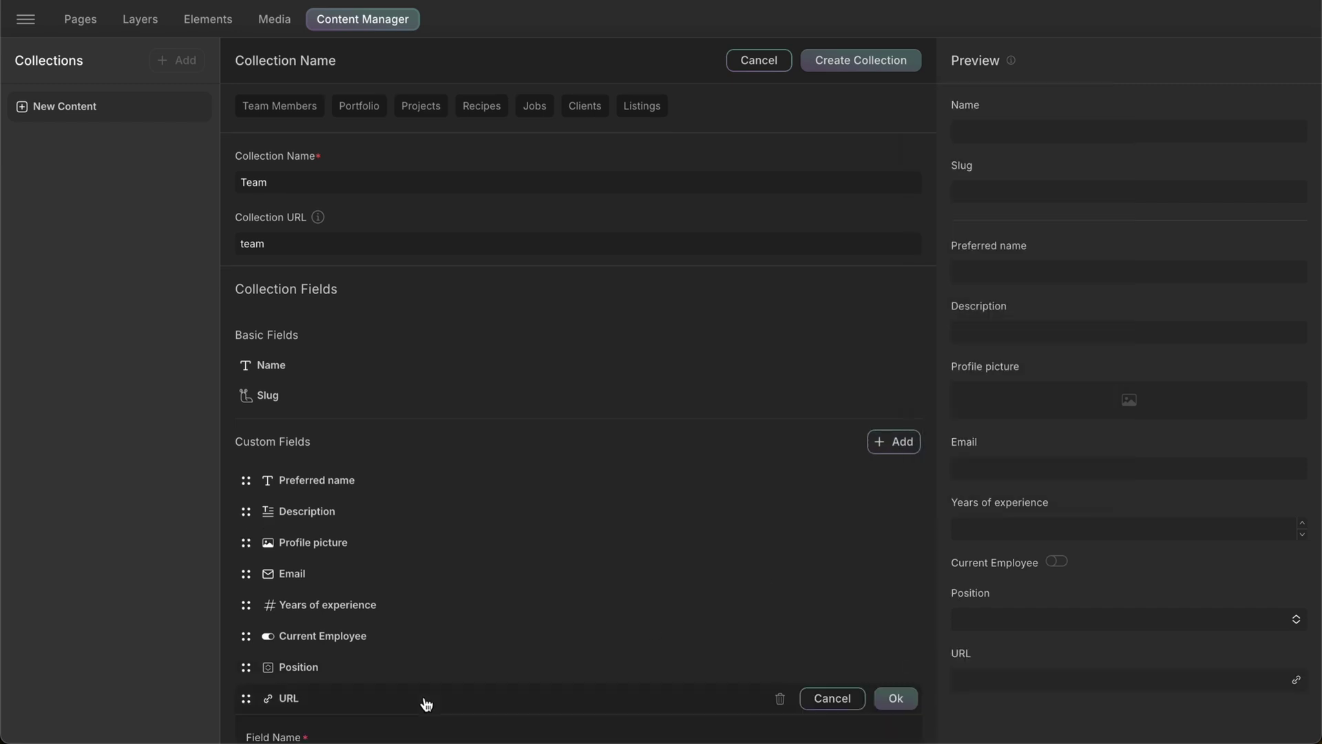
triple_click(395, 541)
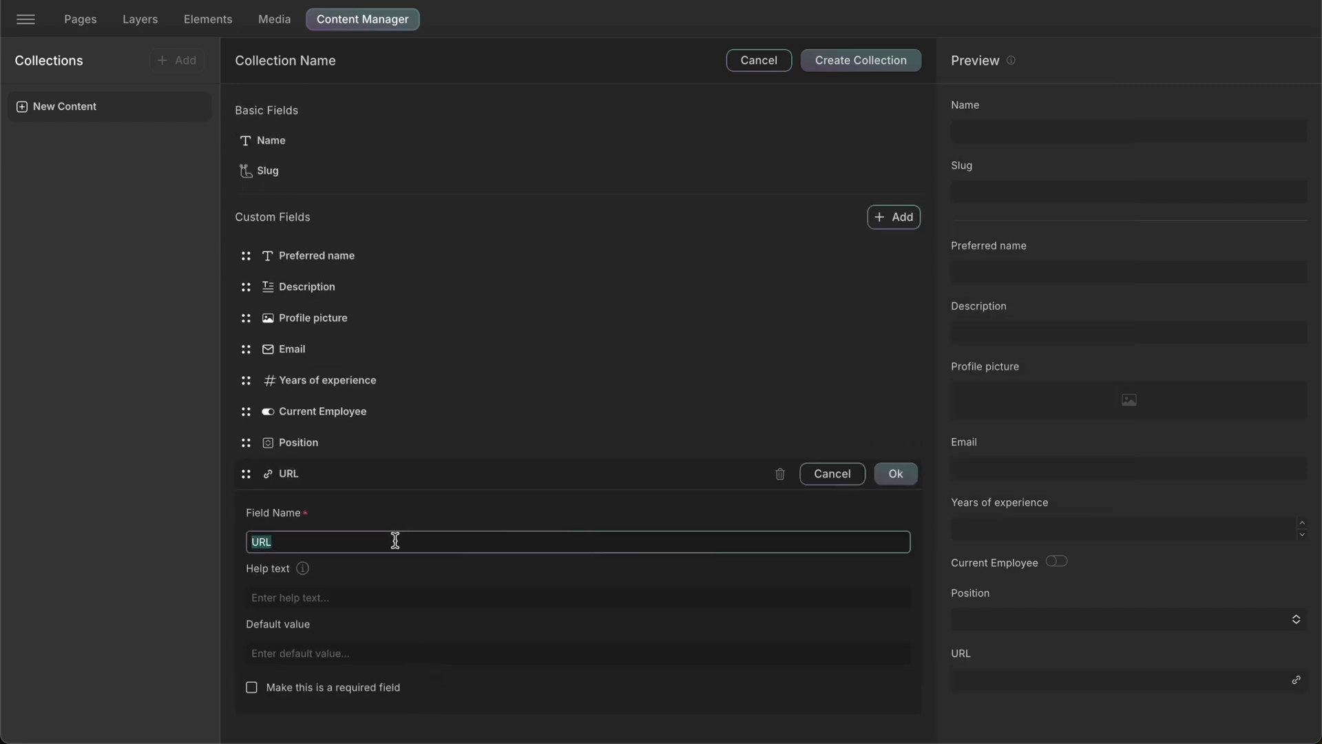
type("LinkedIn")
left_click(895, 474)
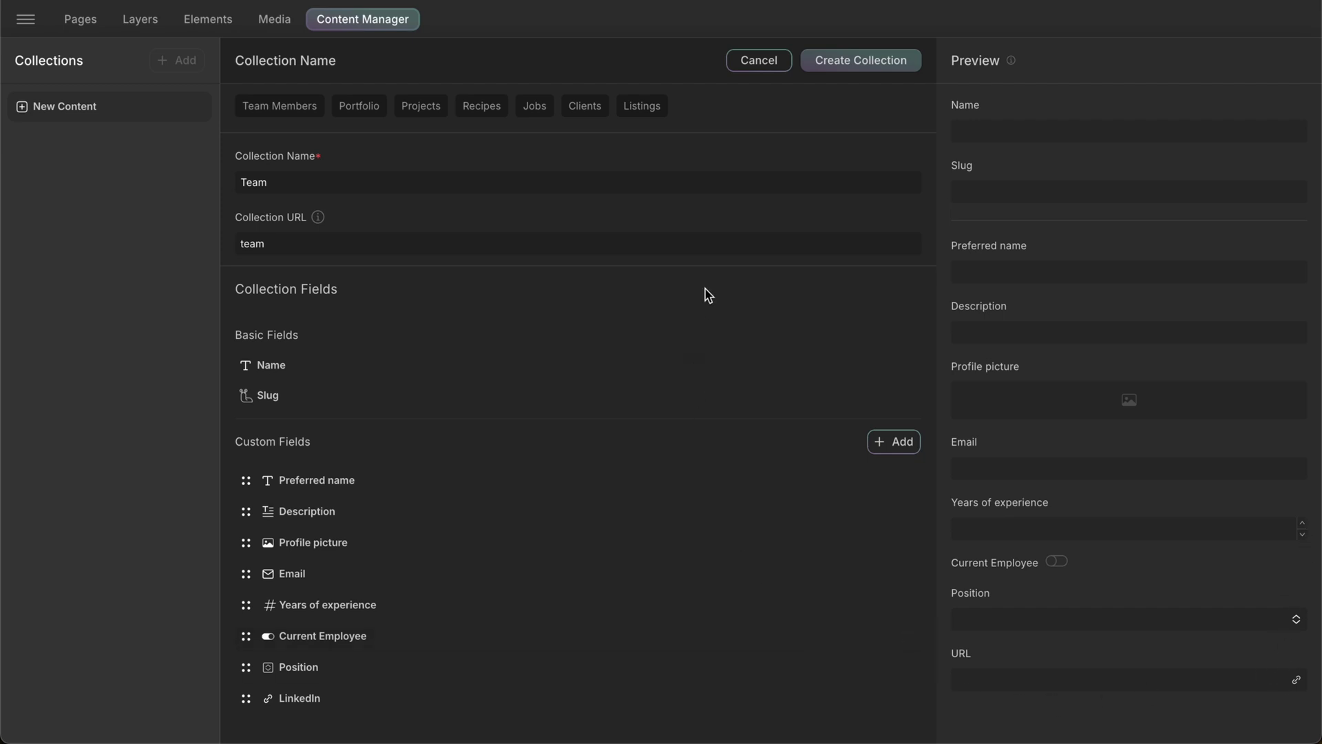
- Save the Team collection, then reopen its settings from the sidebar
left_click(864, 67)
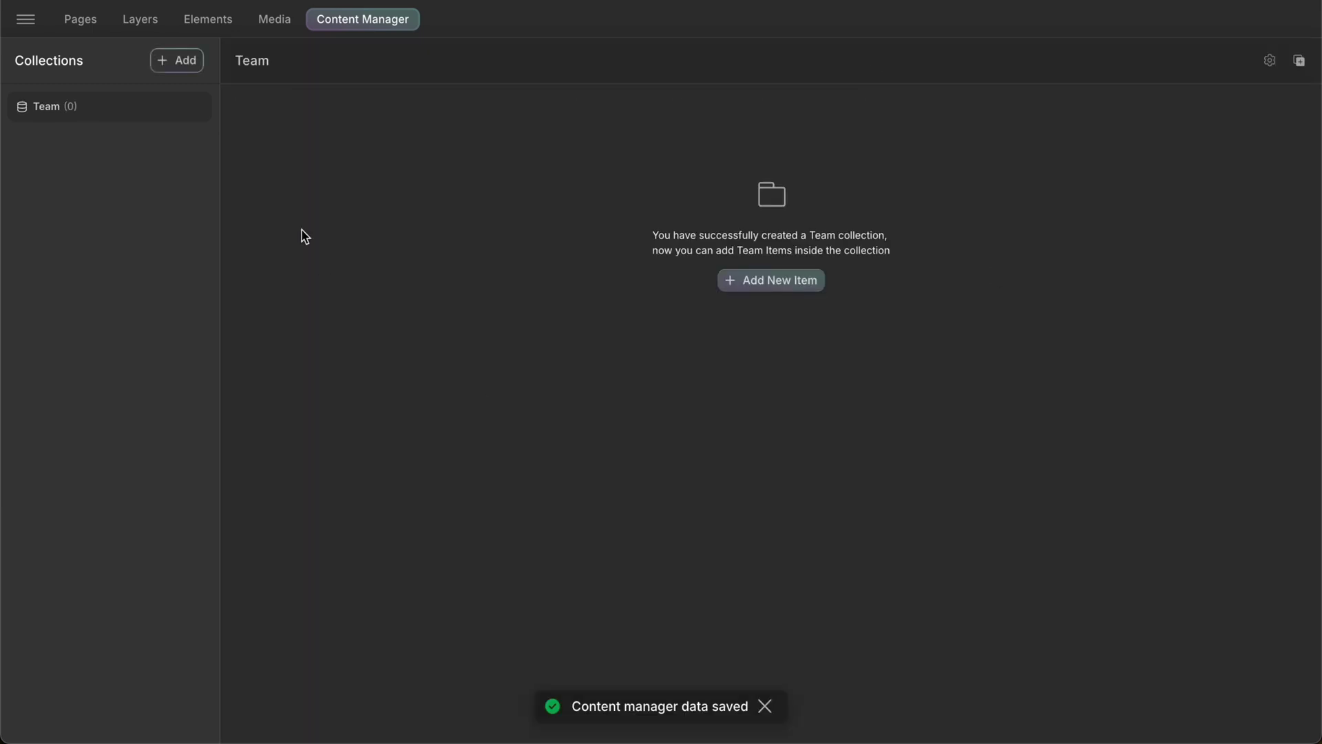
left_click(174, 108)
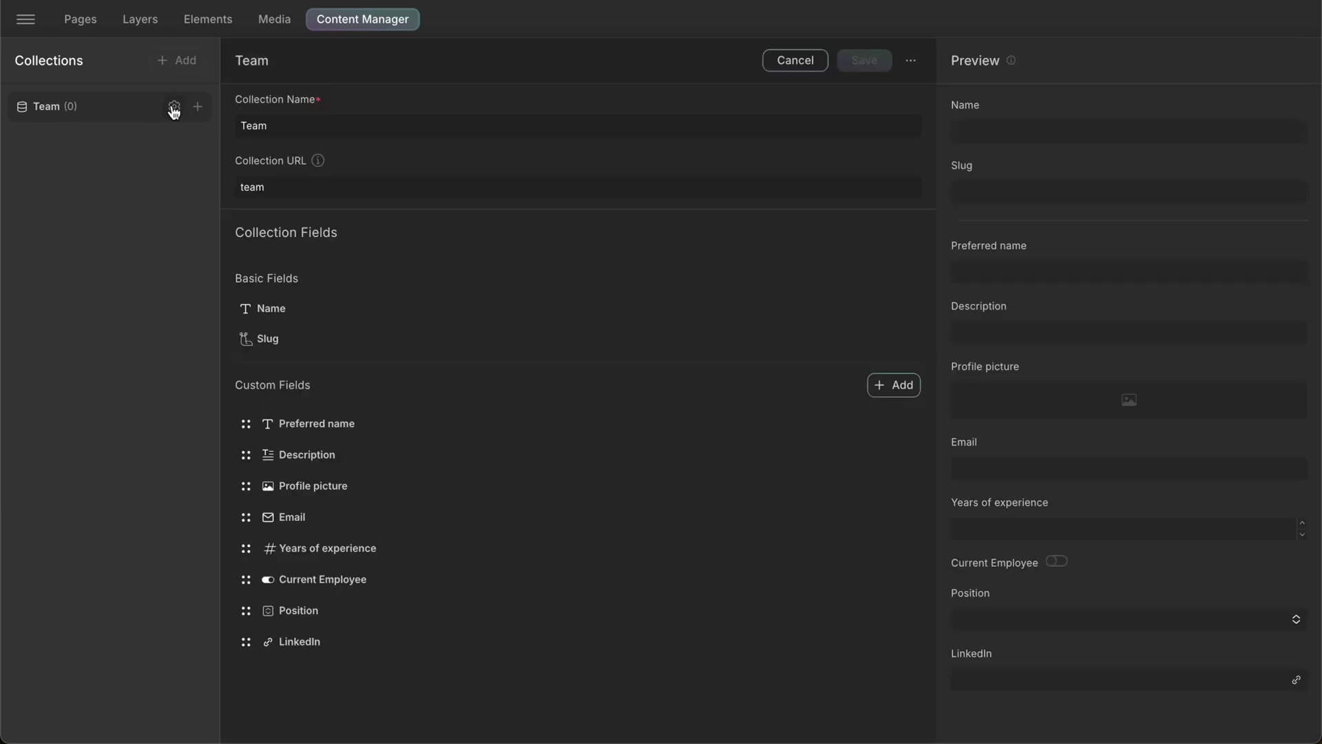